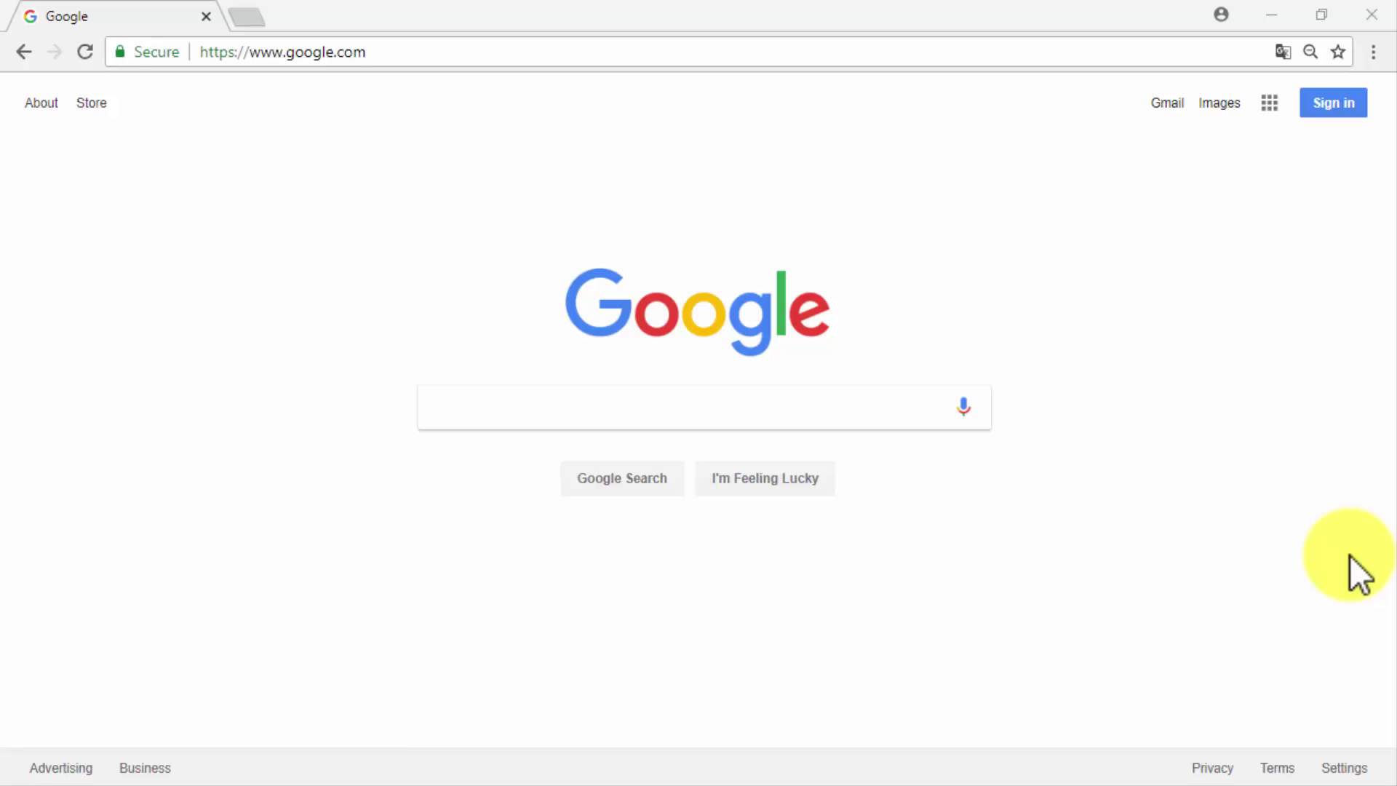
# Sign in to the Google account with its suggested e-mail and password.
pyautogui.click(1339, 98)
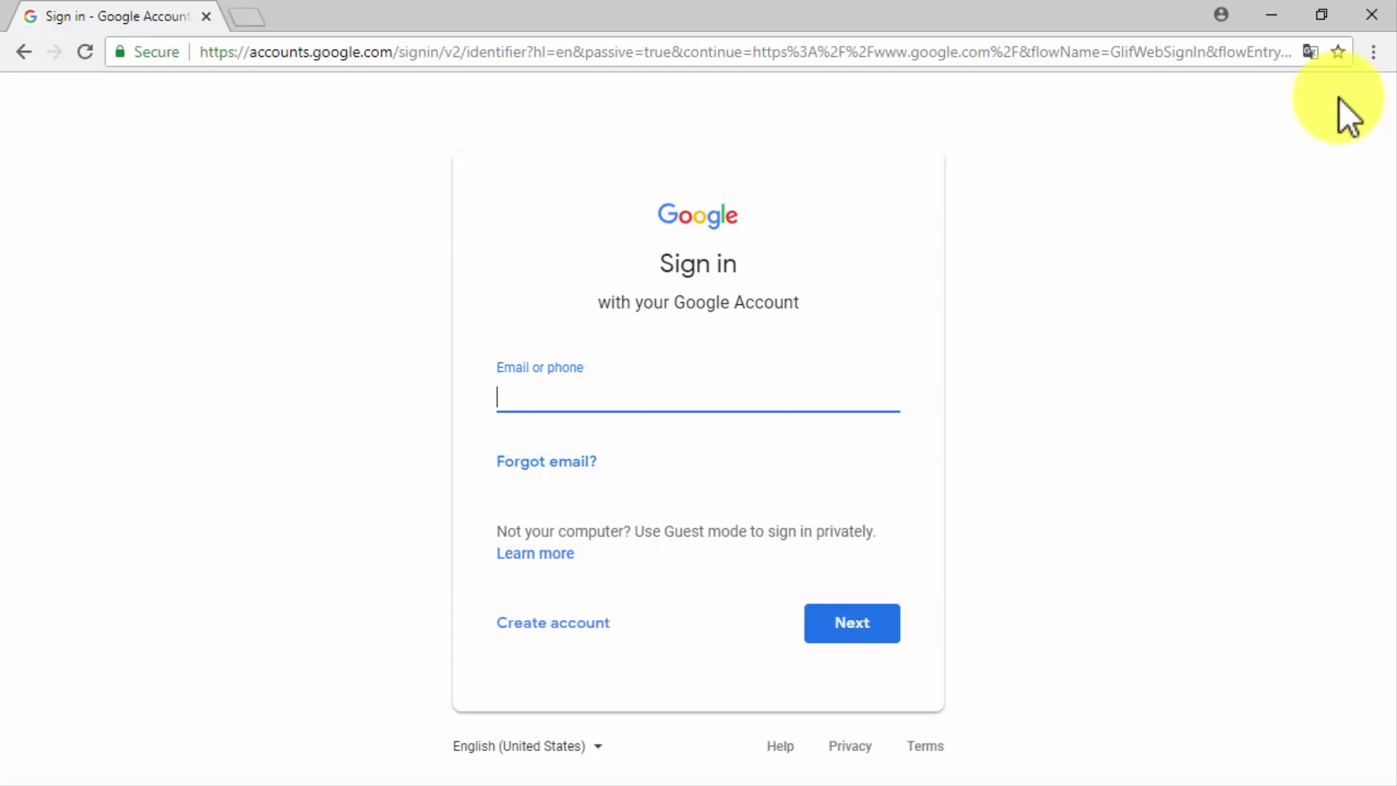
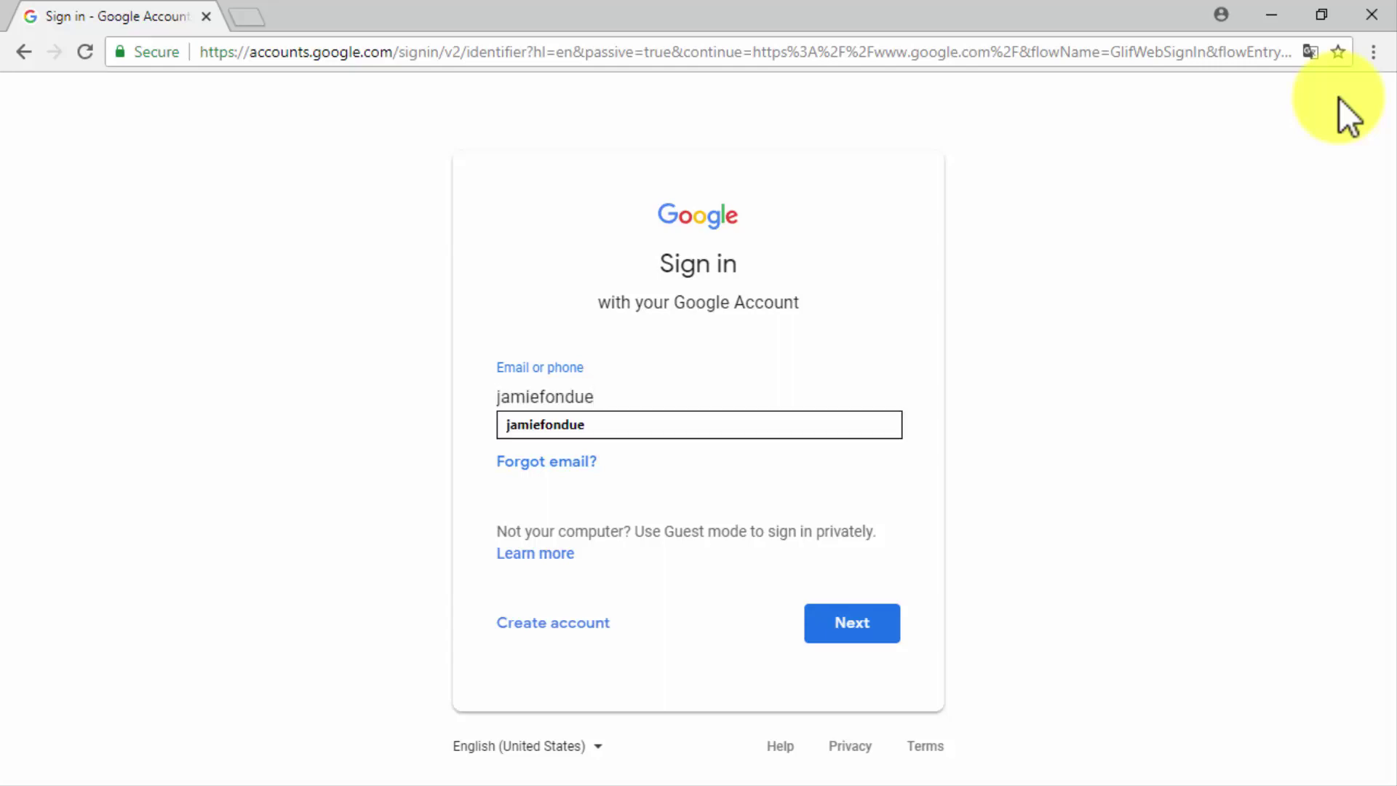
pyautogui.press('Down')
pyautogui.press('Return')
pyautogui.press('Return')
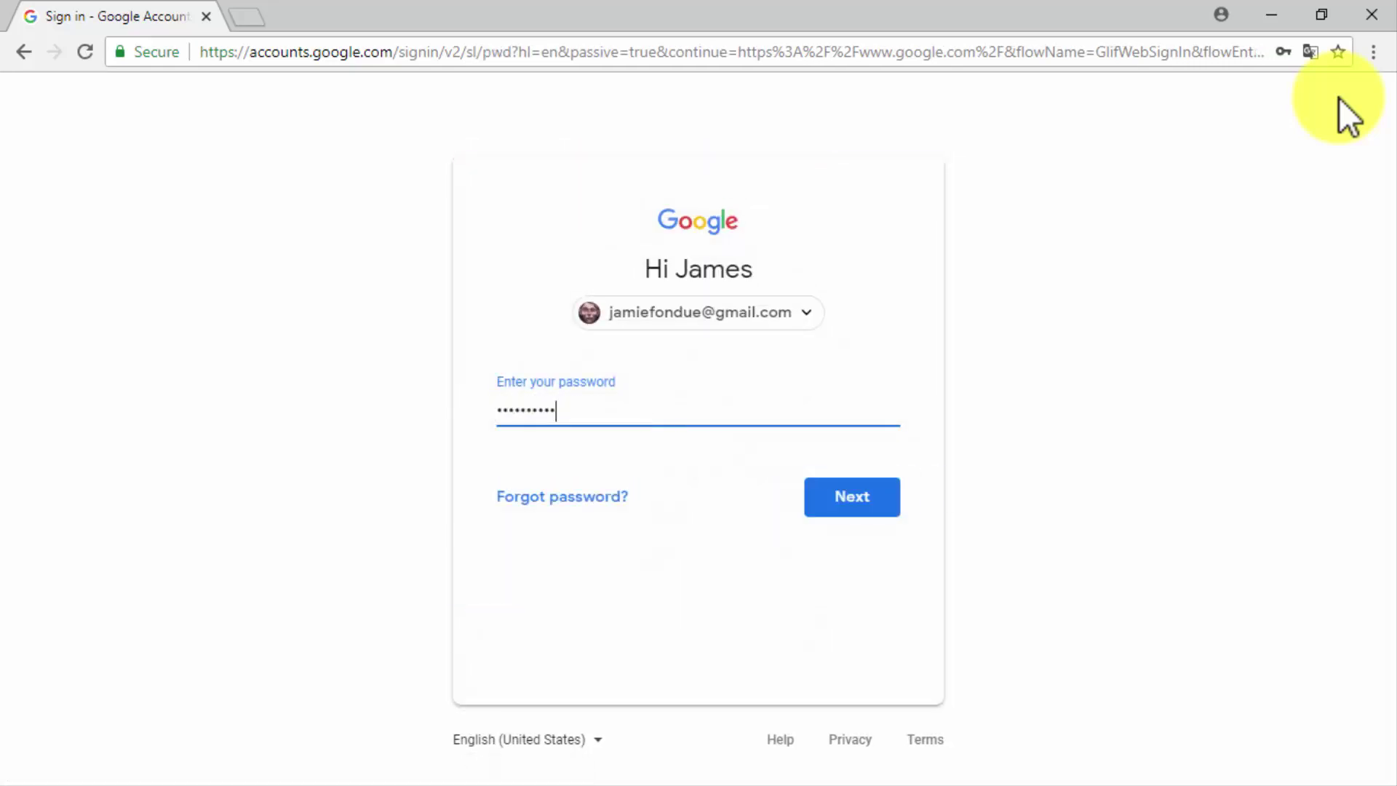
pyautogui.click(849, 495)
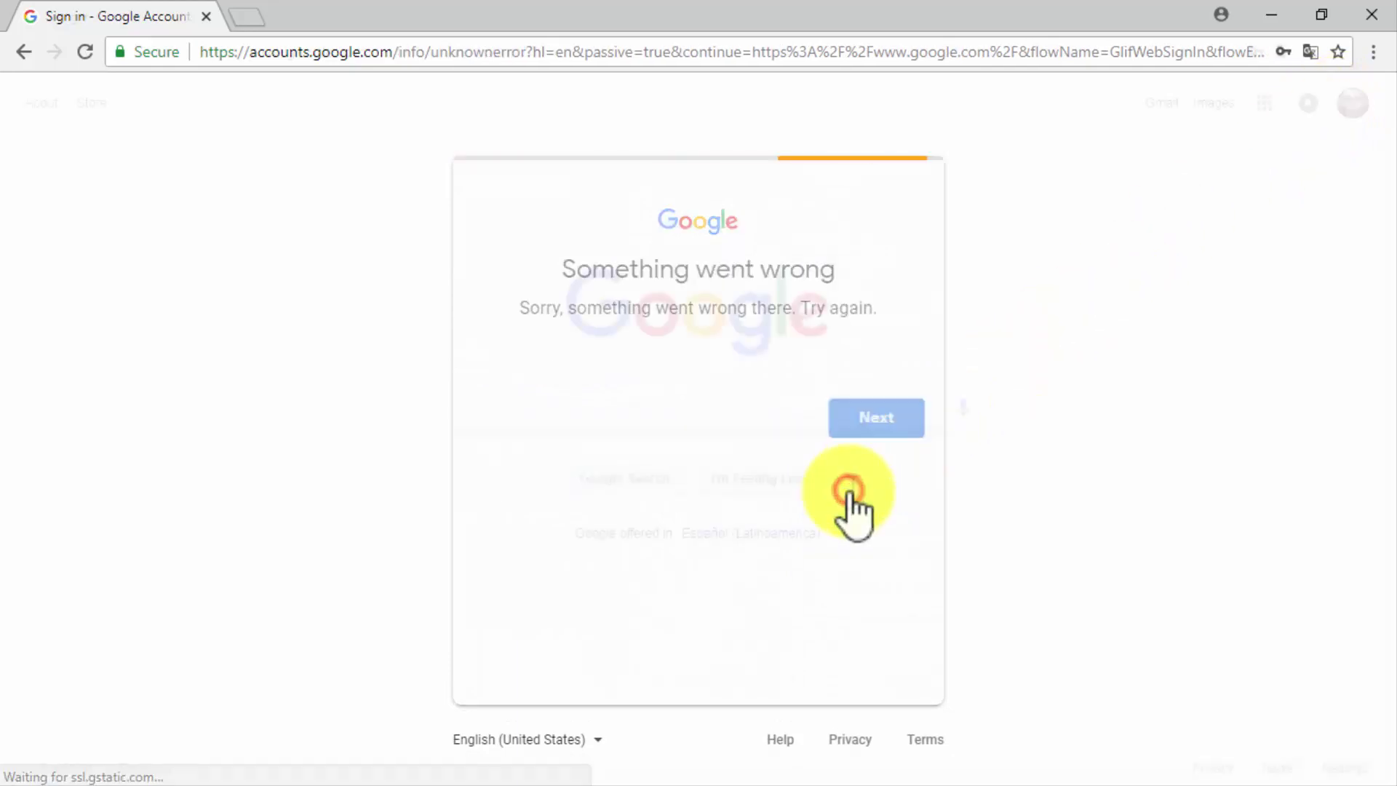
# Go to youtube.com while signed in.
pyautogui.click(576, 53)
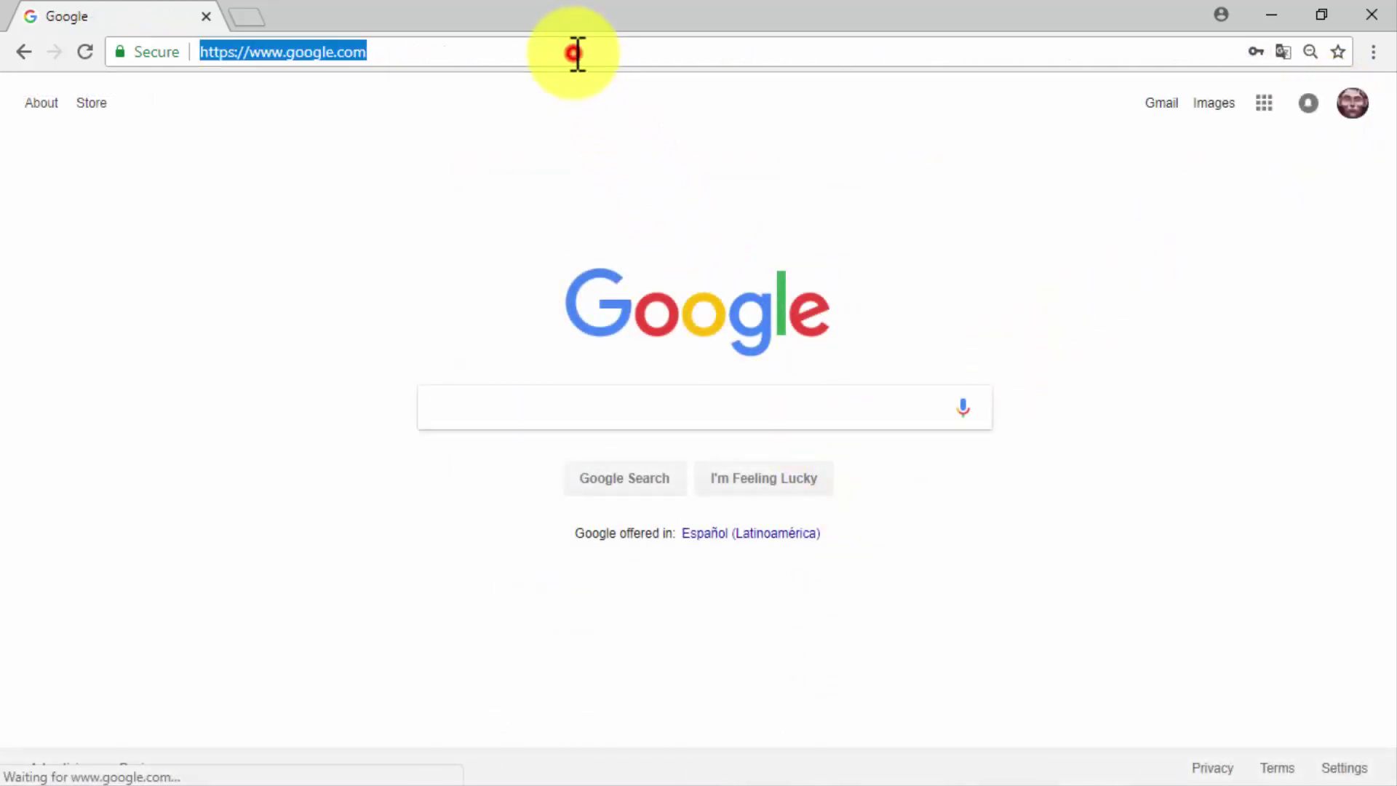
pyautogui.write('youtube.com')
pyautogui.press('Return')
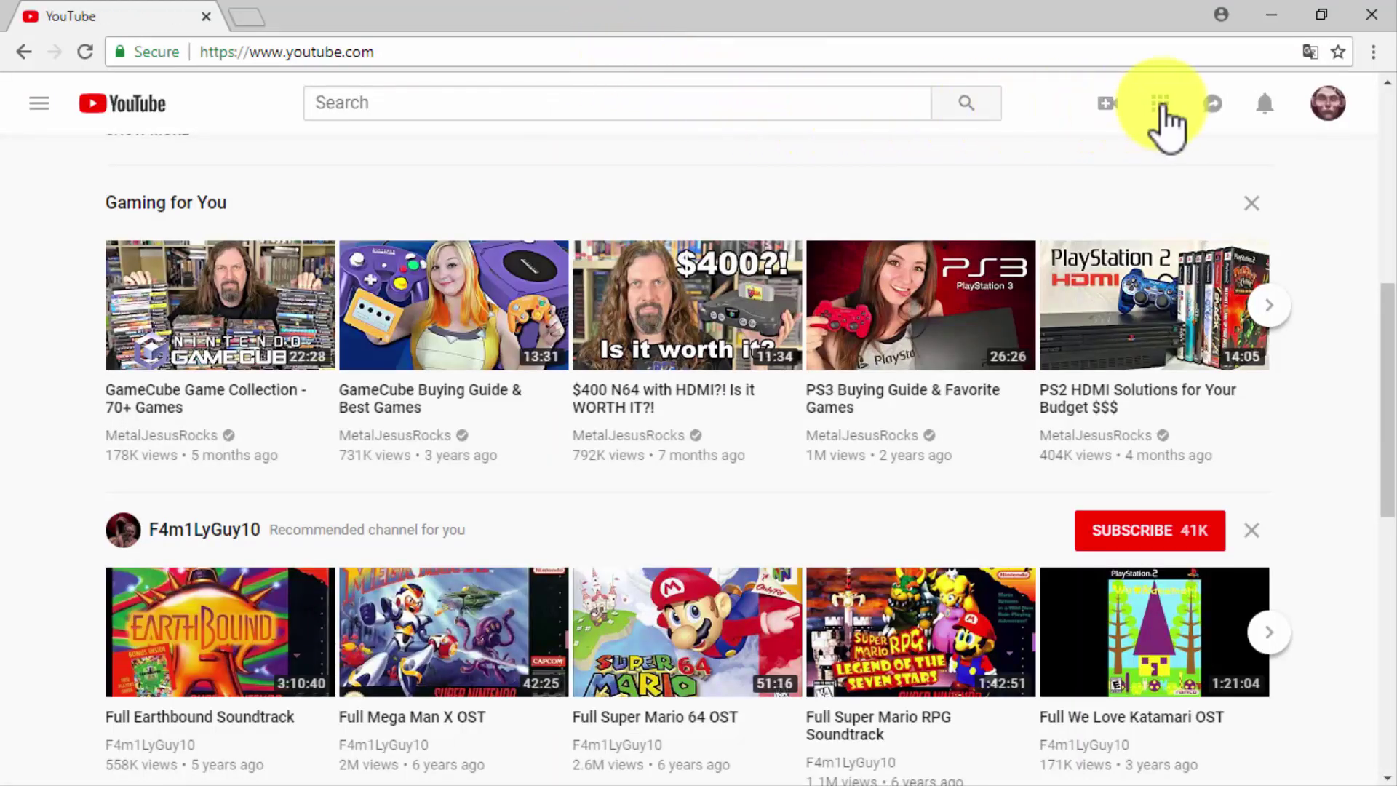
# Choose My channel from the account avatar menu to reach the create-channel prompt.
pyautogui.click(1317, 109)
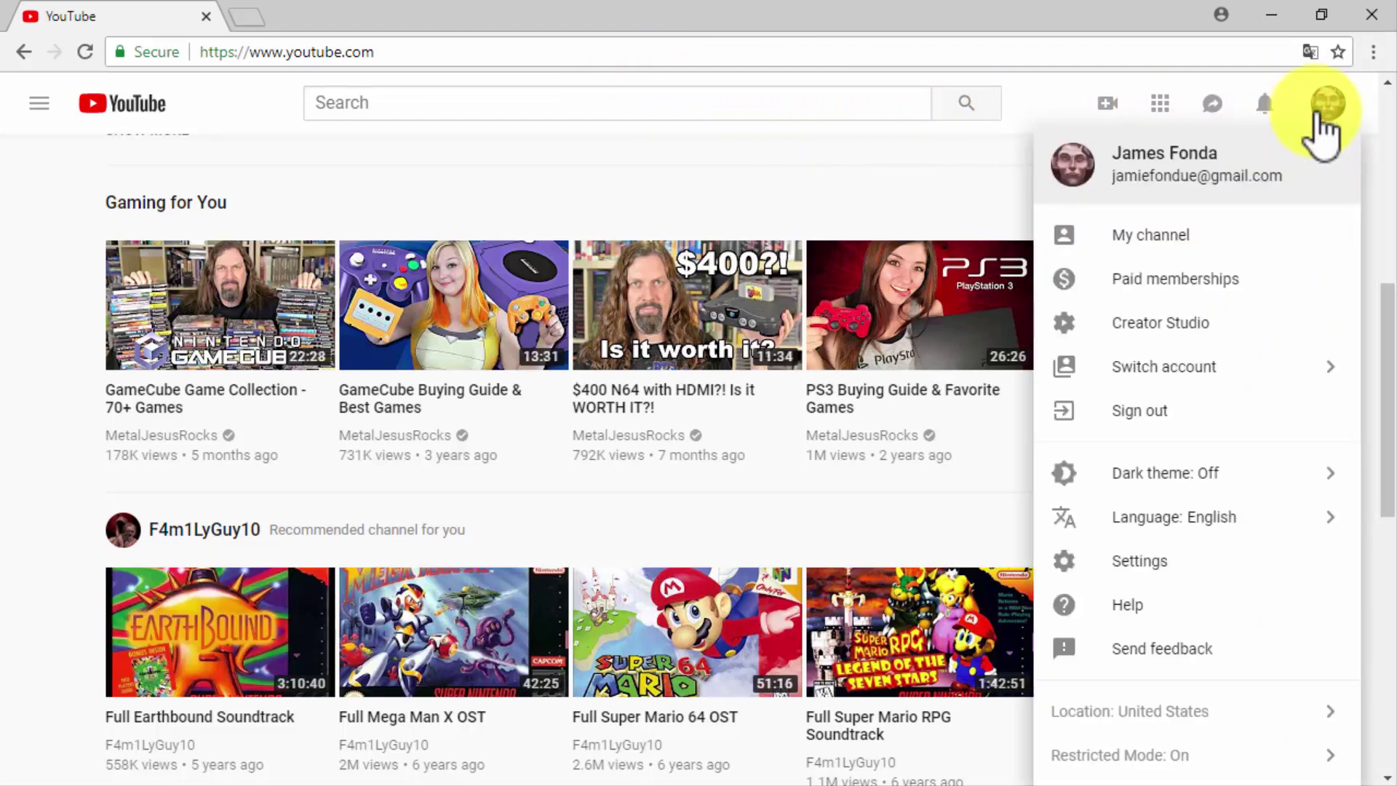
pyautogui.click(1255, 232)
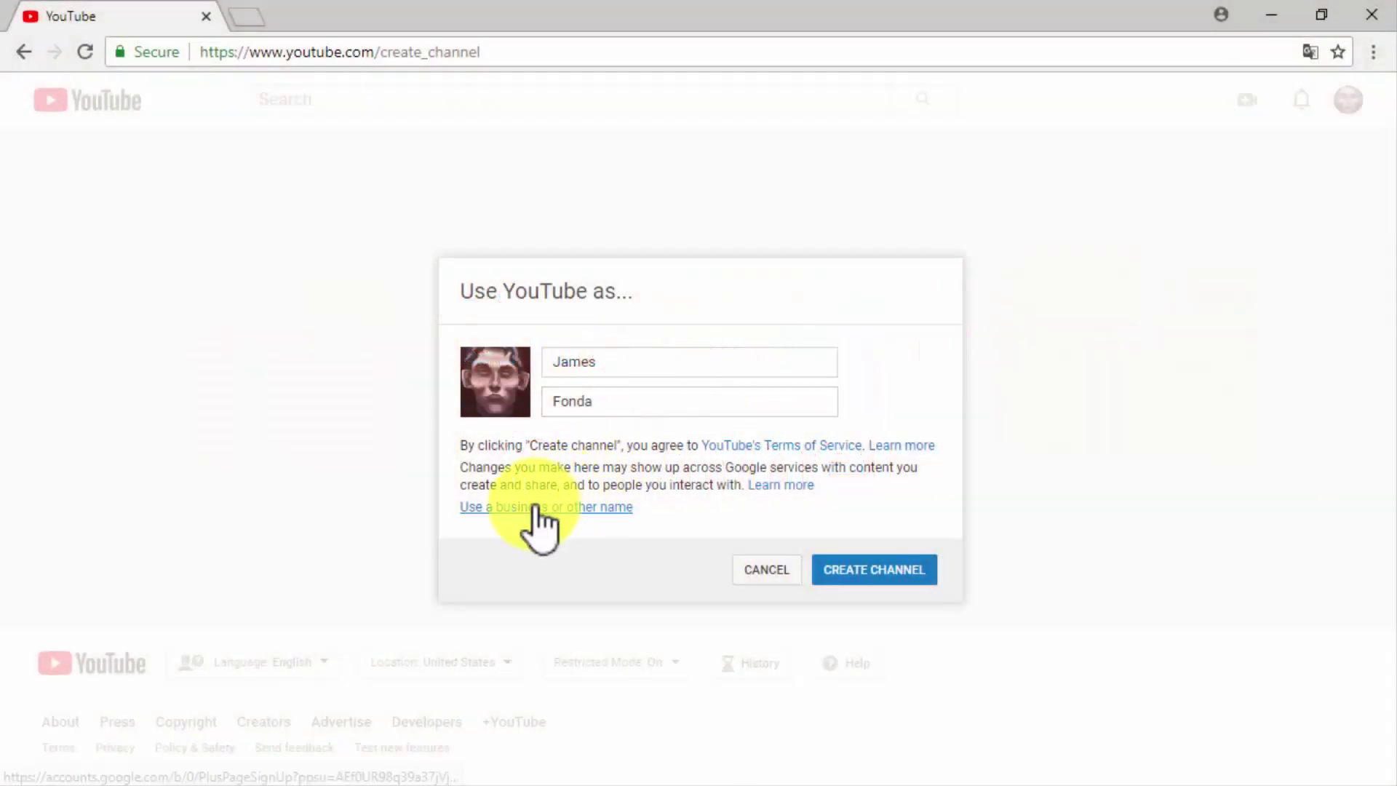
# Create a Brand Account under the business name 'Diabetes Care Made Easy 2'.
pyautogui.click(537, 507)
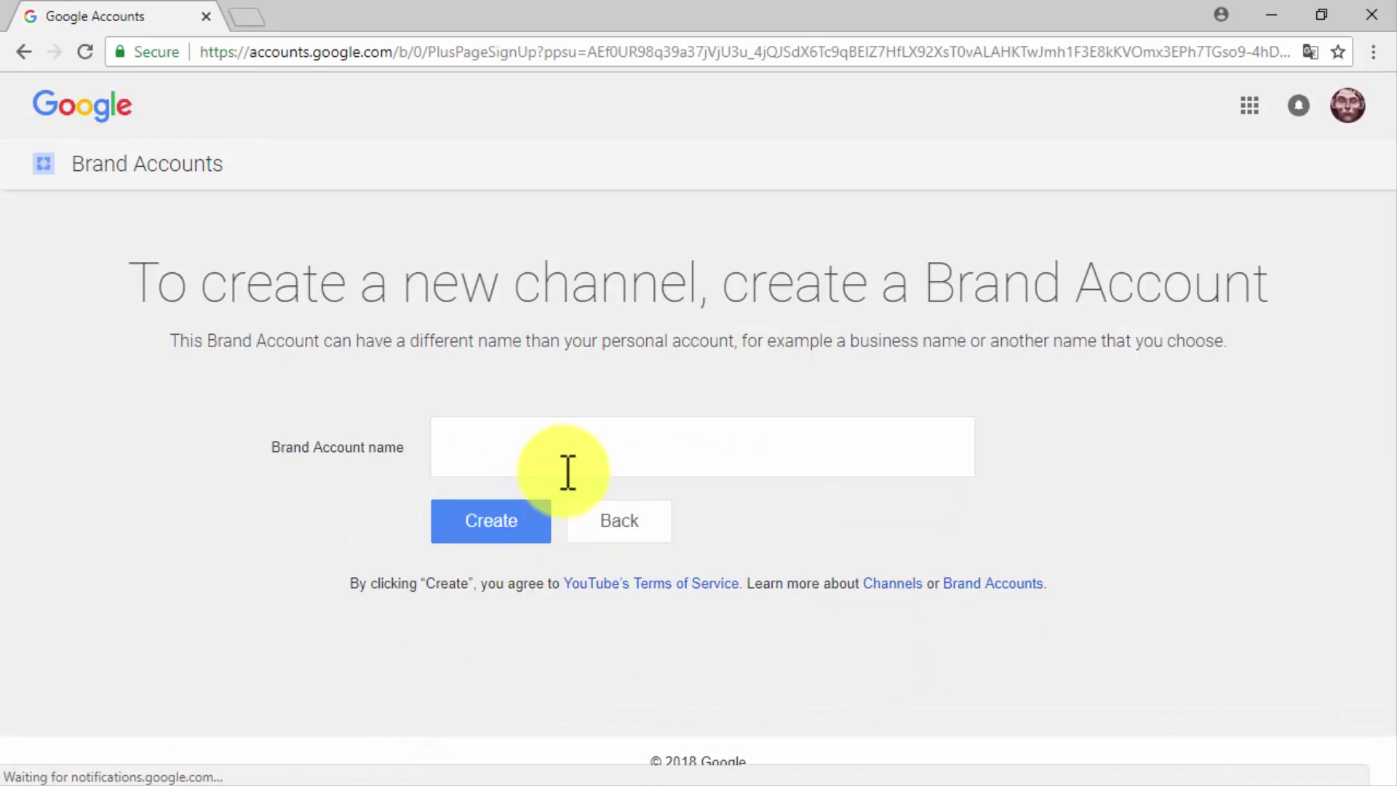
pyautogui.click(575, 465)
pyautogui.write('Diabetes Care Made Easy 2')
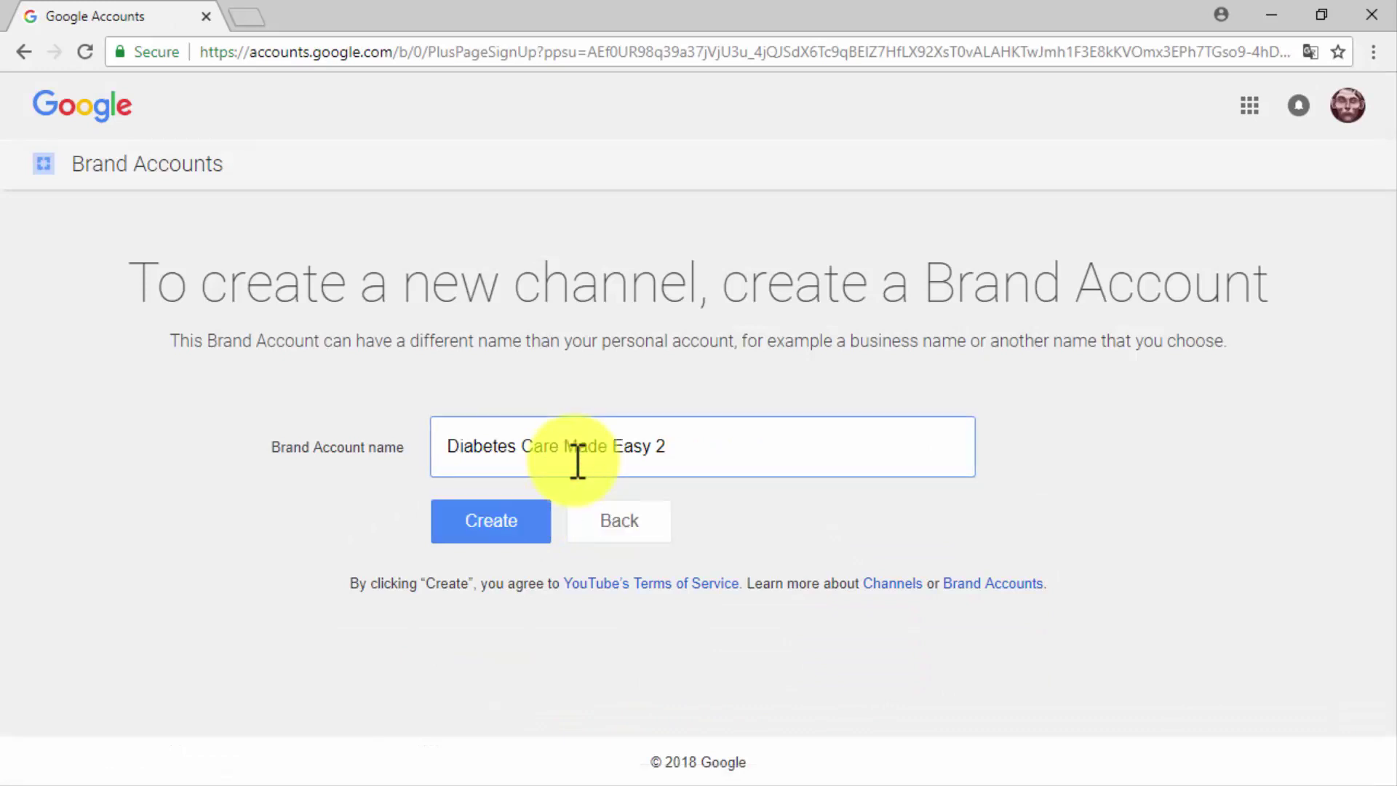
pyautogui.click(525, 516)
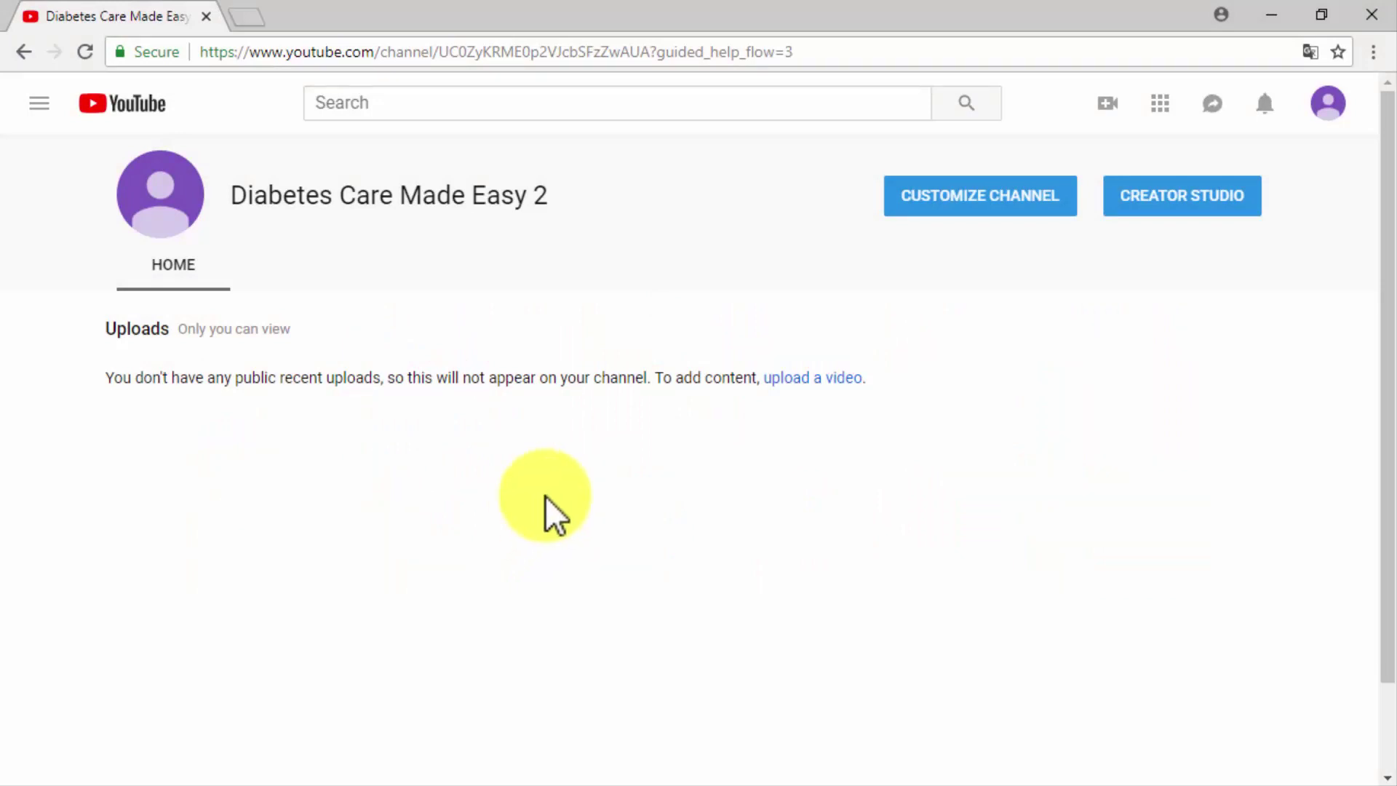
# From Customize Channel, edit the channel icon through the linked Google account.
pyautogui.click(909, 205)
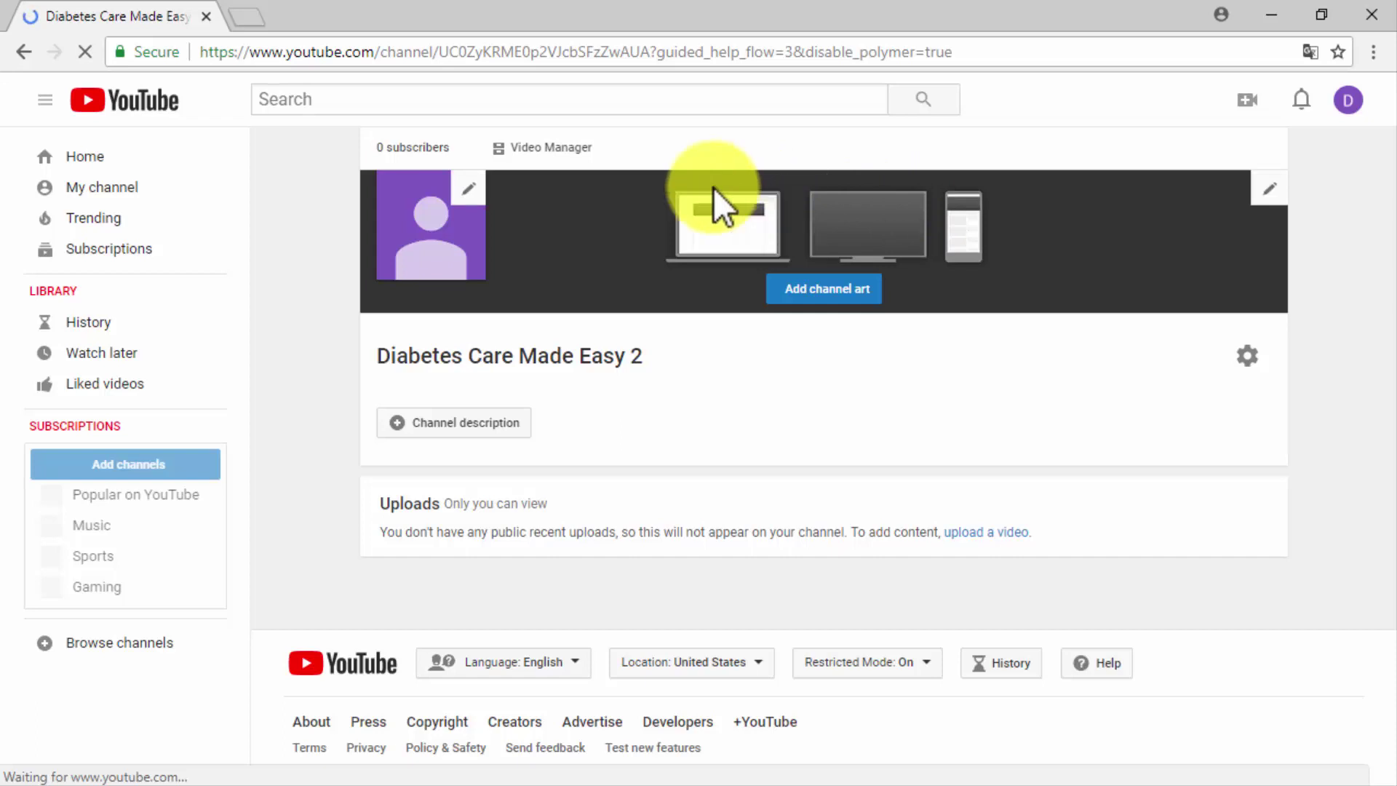
pyautogui.click(477, 180)
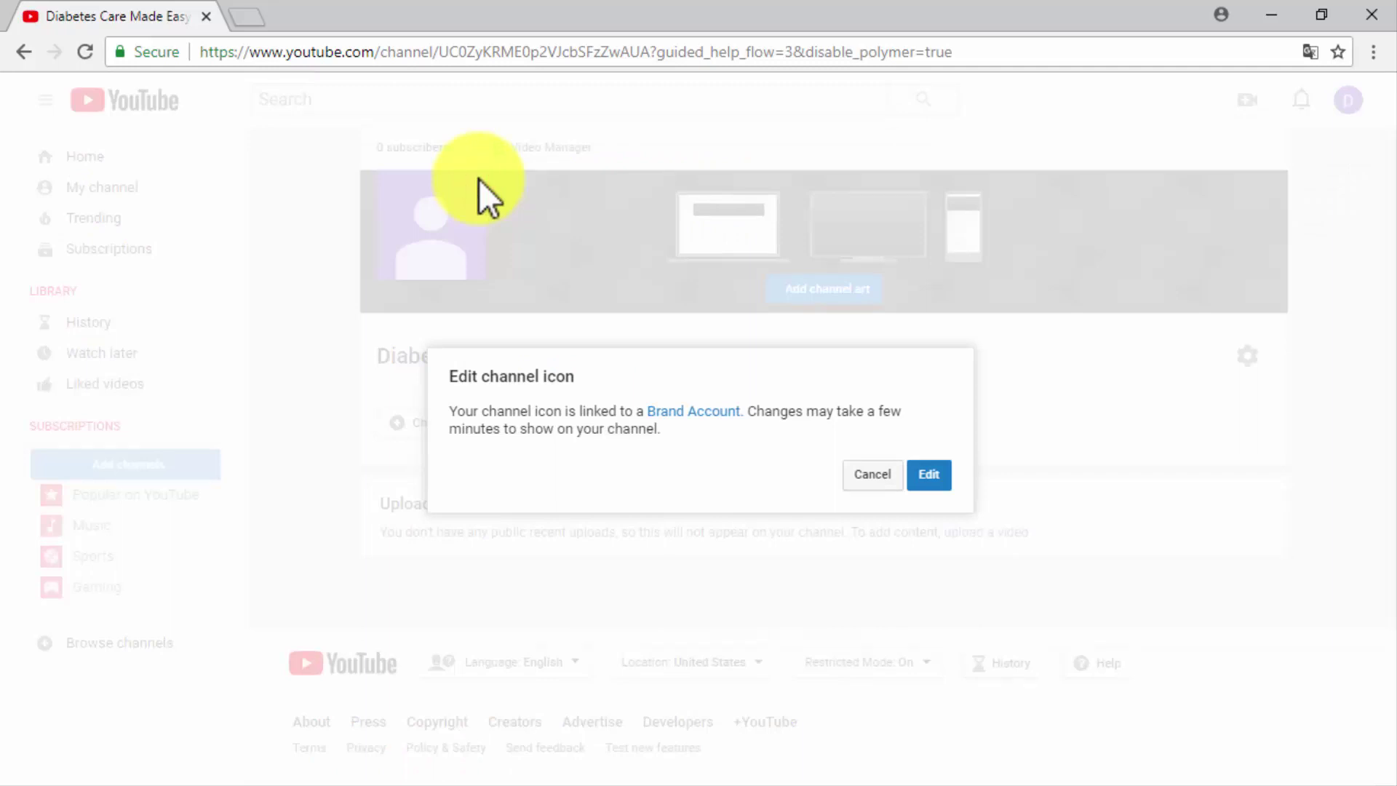
pyautogui.click(933, 476)
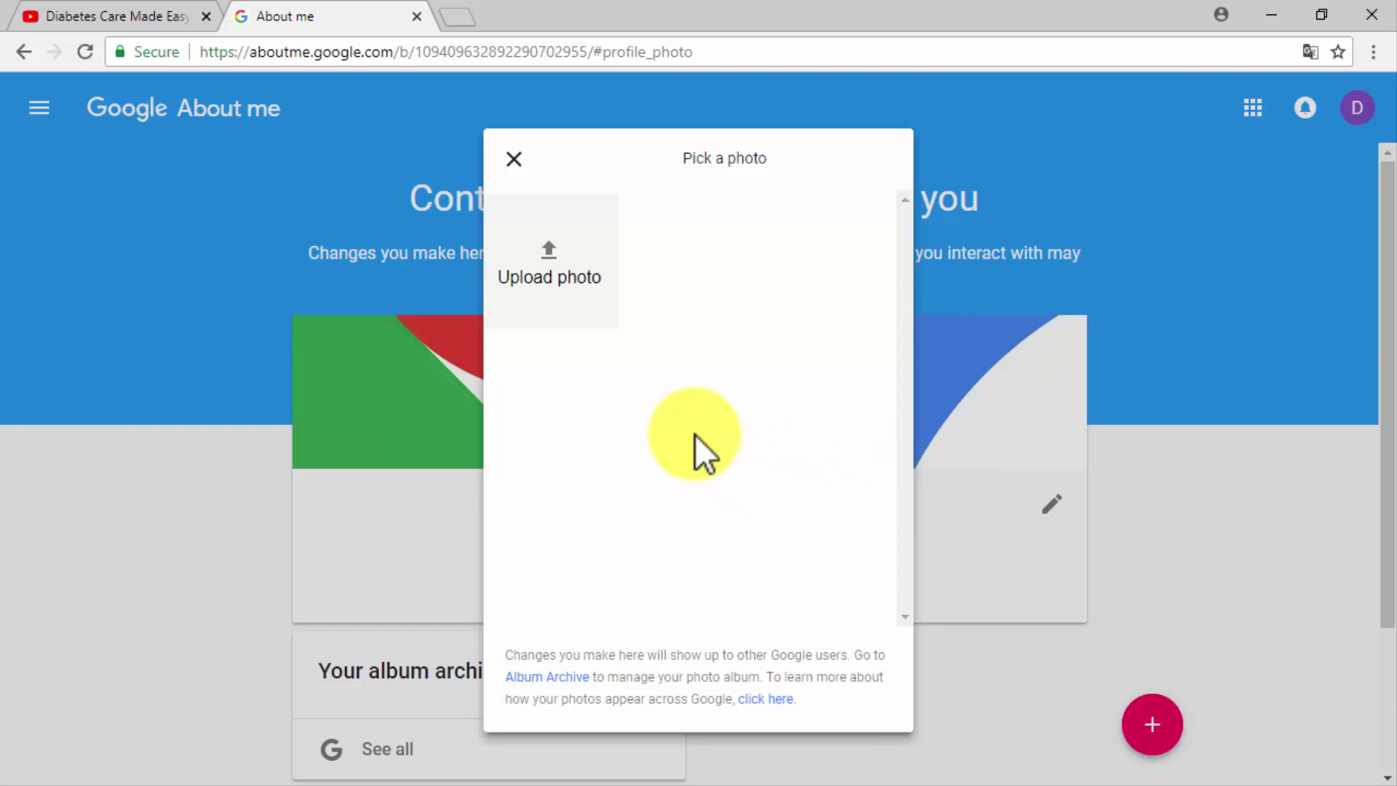
# Upload the DCME_Logo image and save it as the channel's profile photo.
pyautogui.click(561, 277)
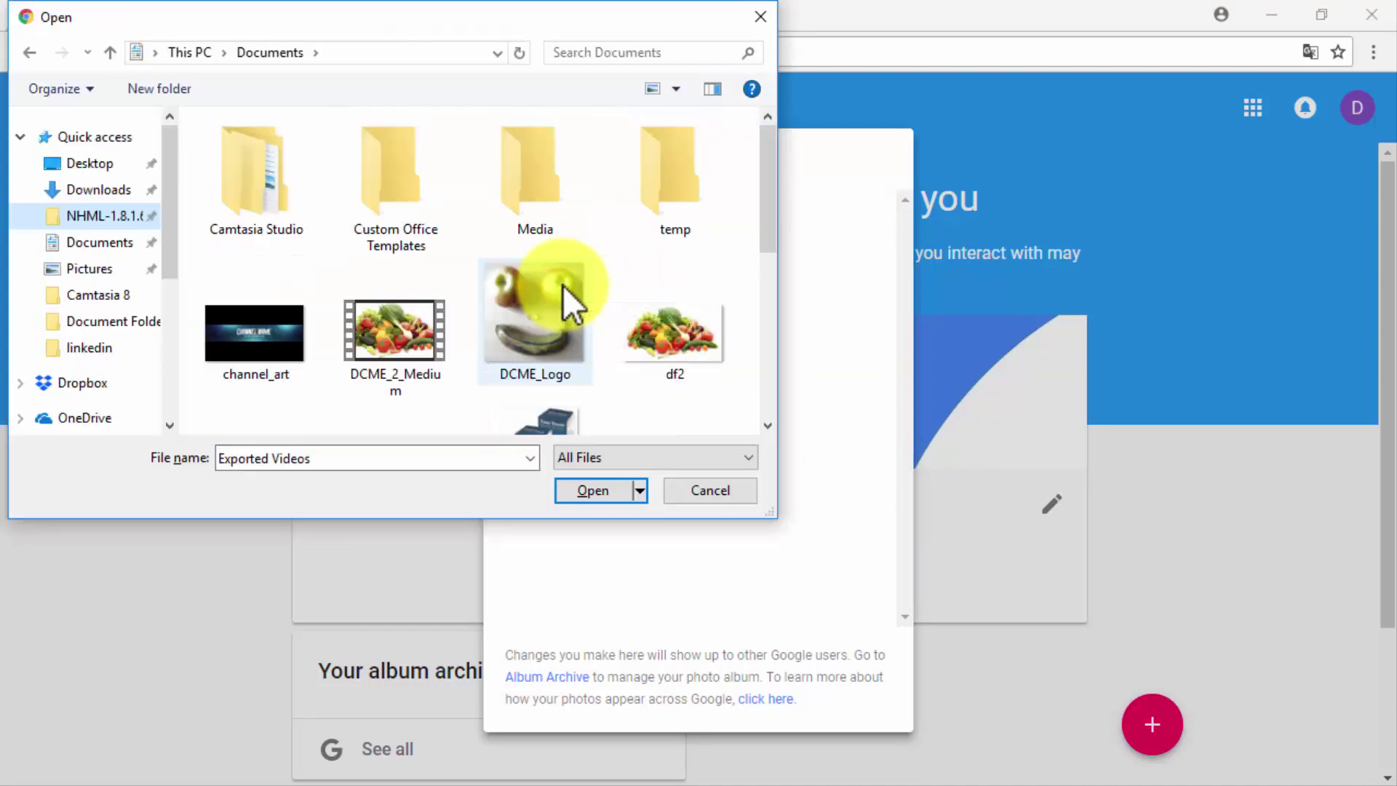
pyautogui.doubleClick(562, 277)
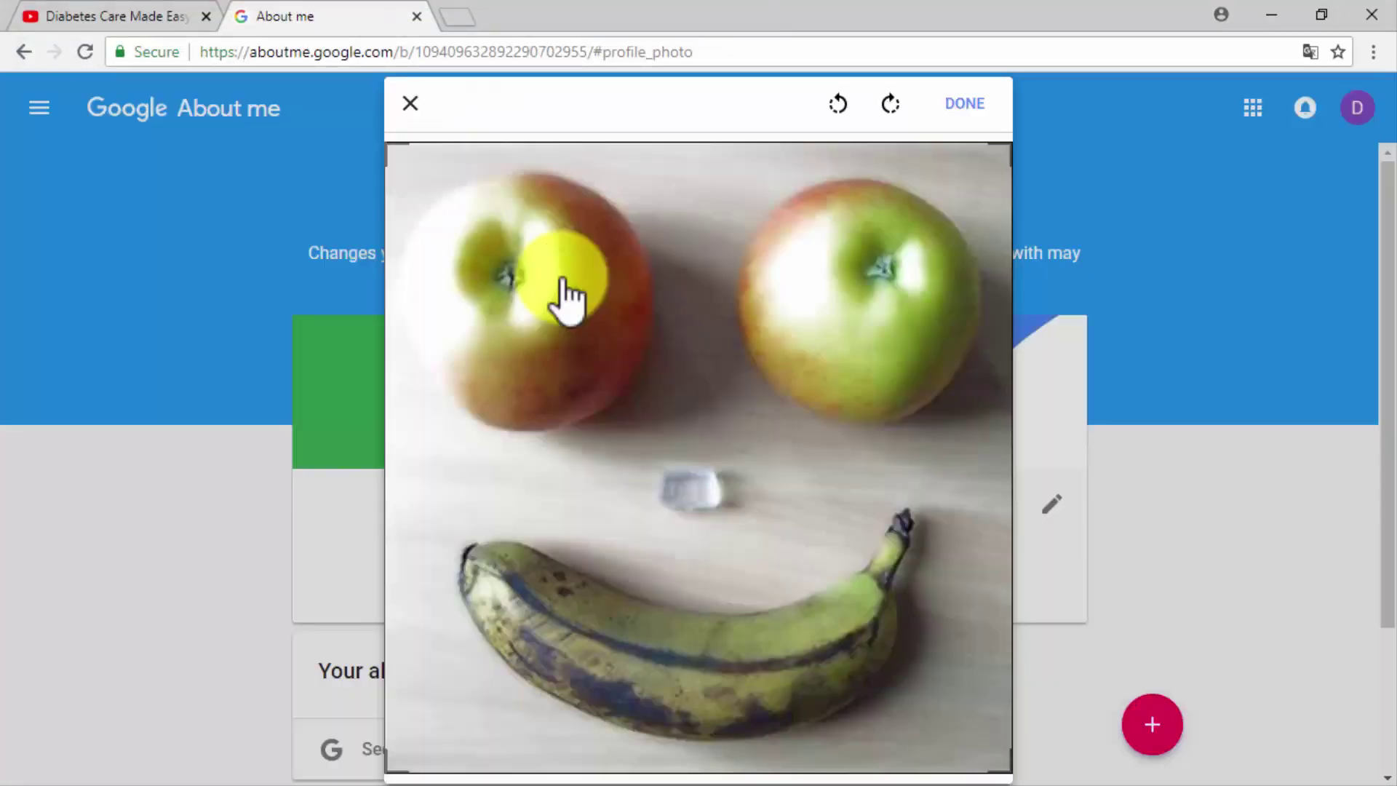
pyautogui.click(982, 108)
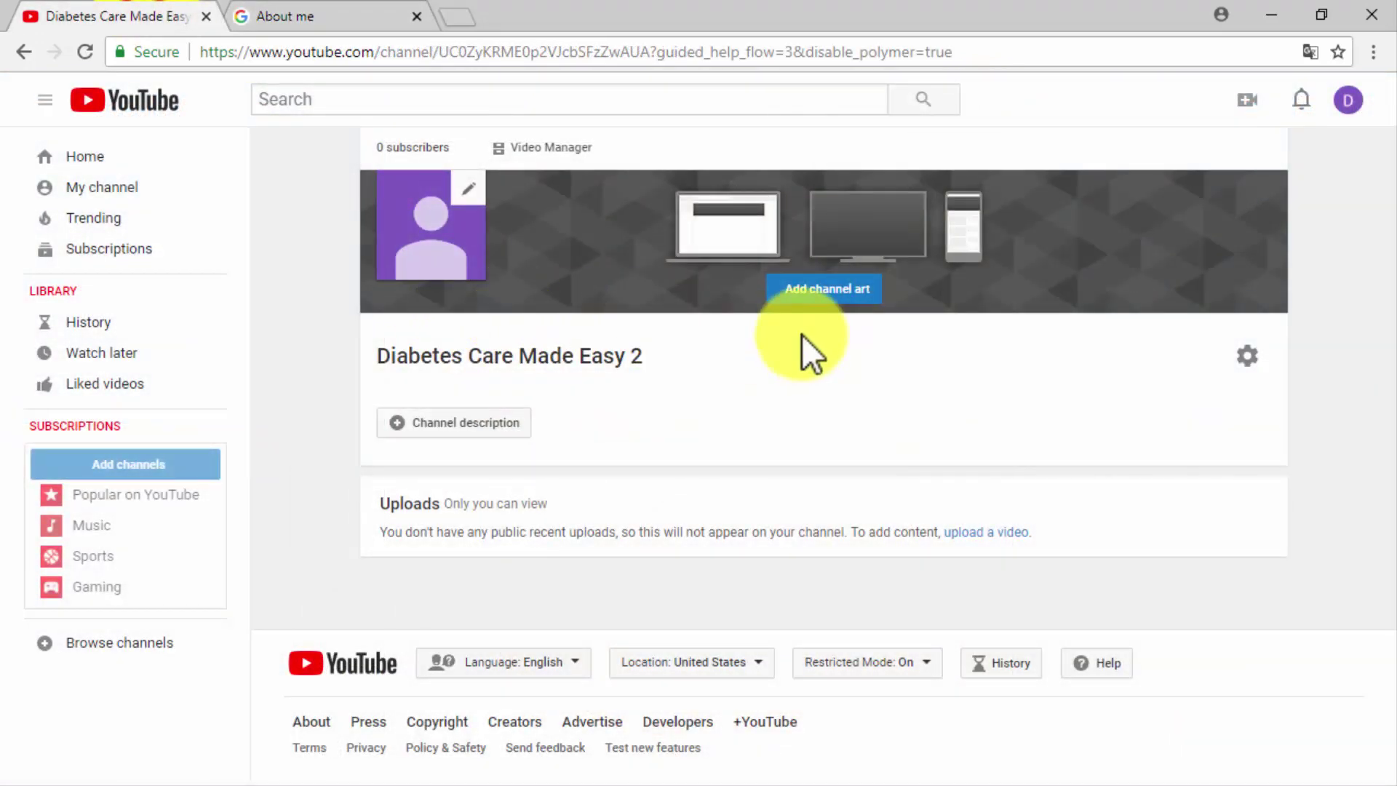
pyautogui.click(822, 291)
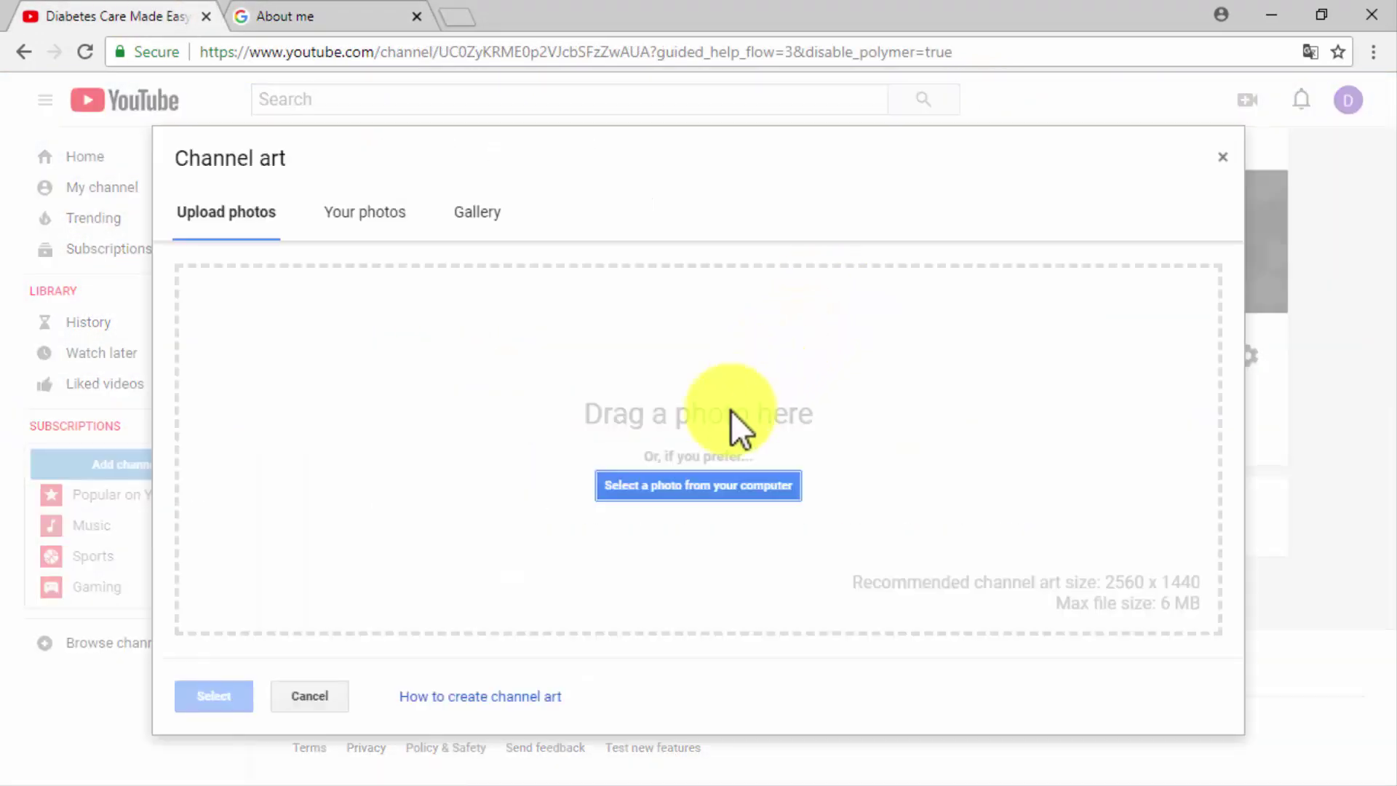
# Upload the channel_art image from the computer and apply it as the channel banner.
pyautogui.click(685, 483)
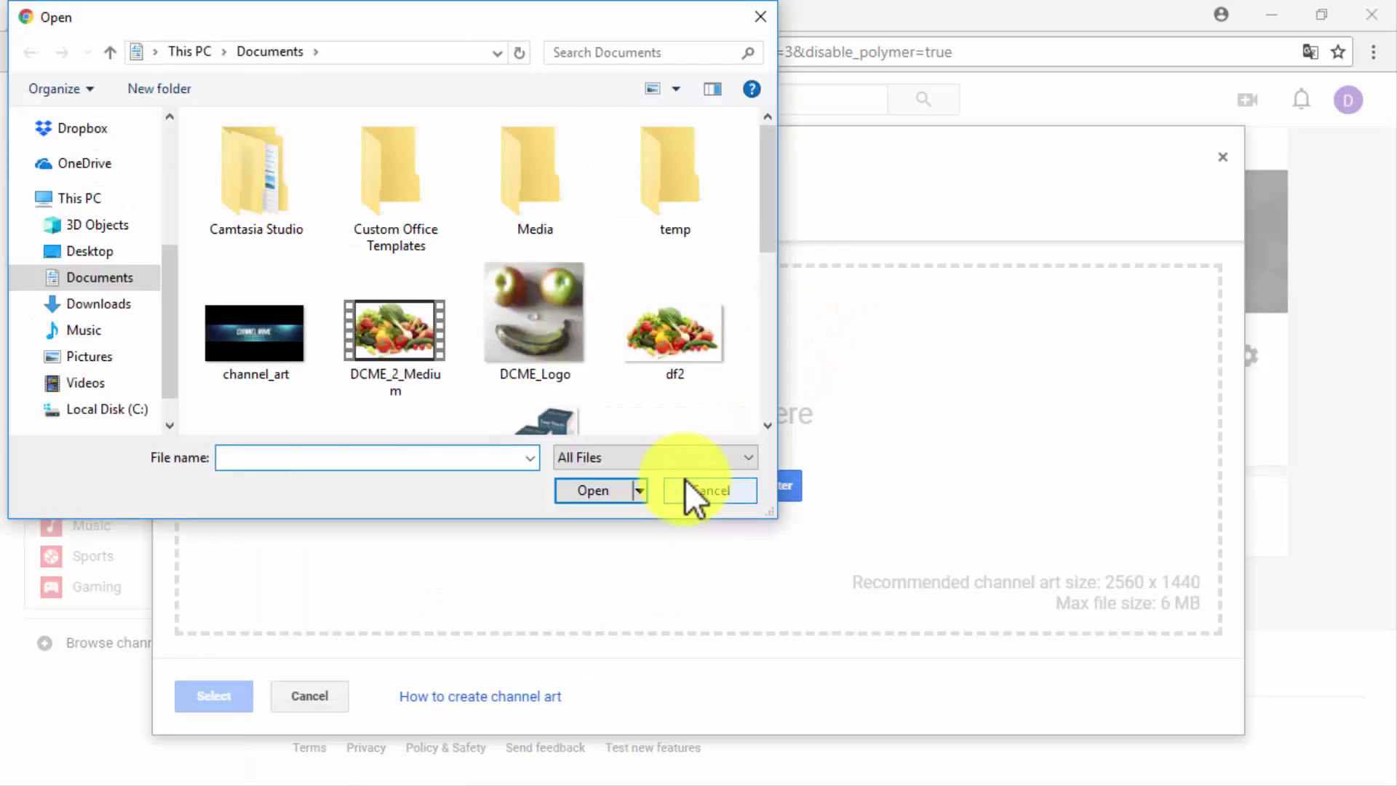
pyautogui.doubleClick(289, 340)
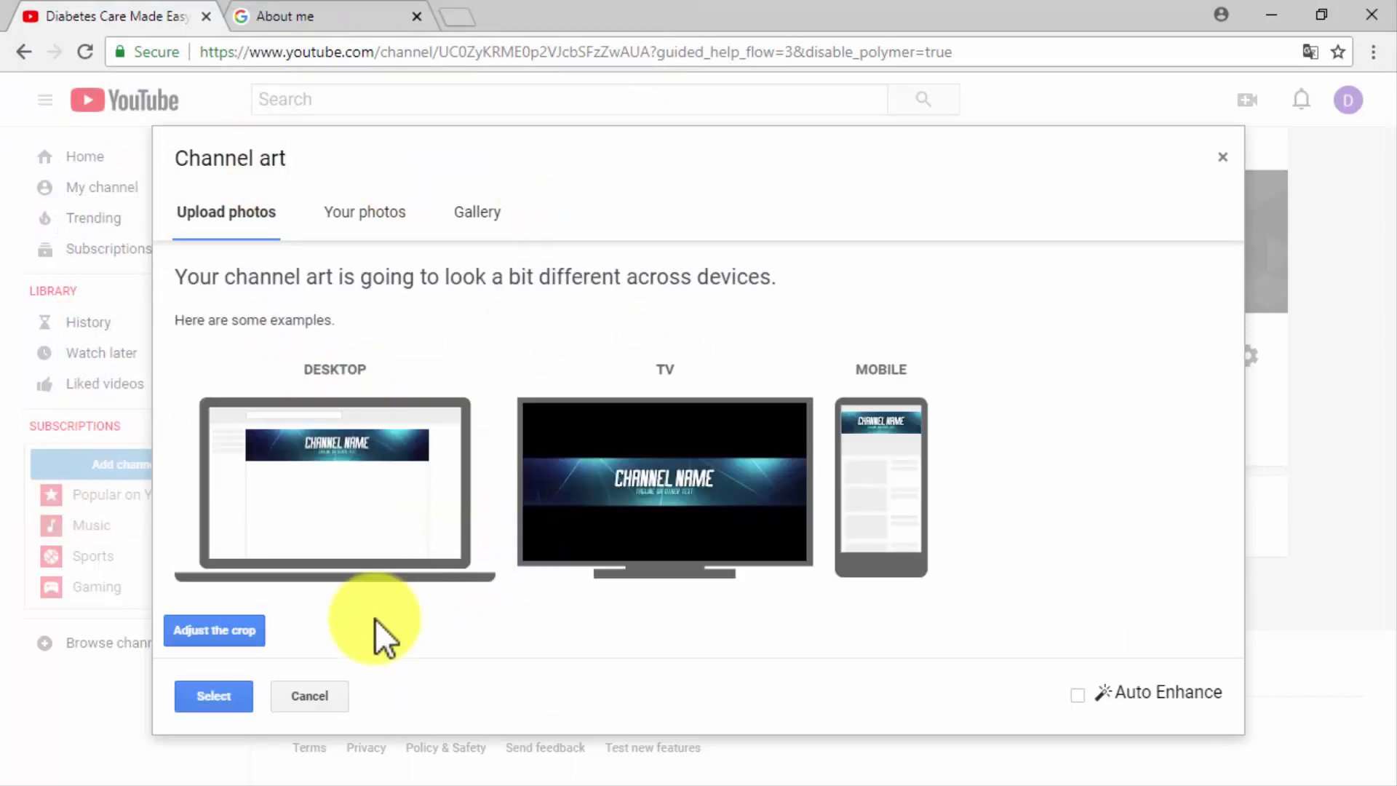
pyautogui.click(251, 692)
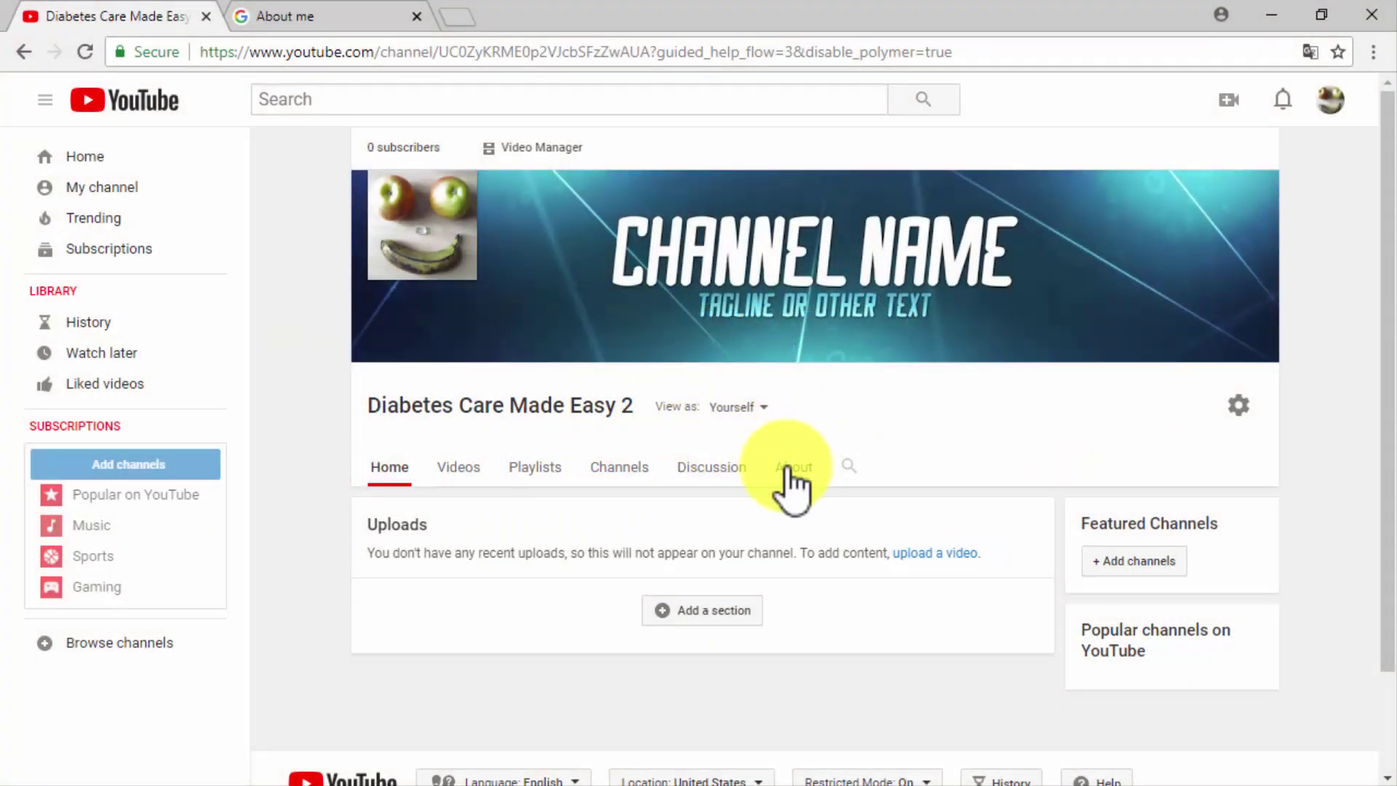
# Add the healthy-eating channel description in the About section.
pyautogui.click(788, 470)
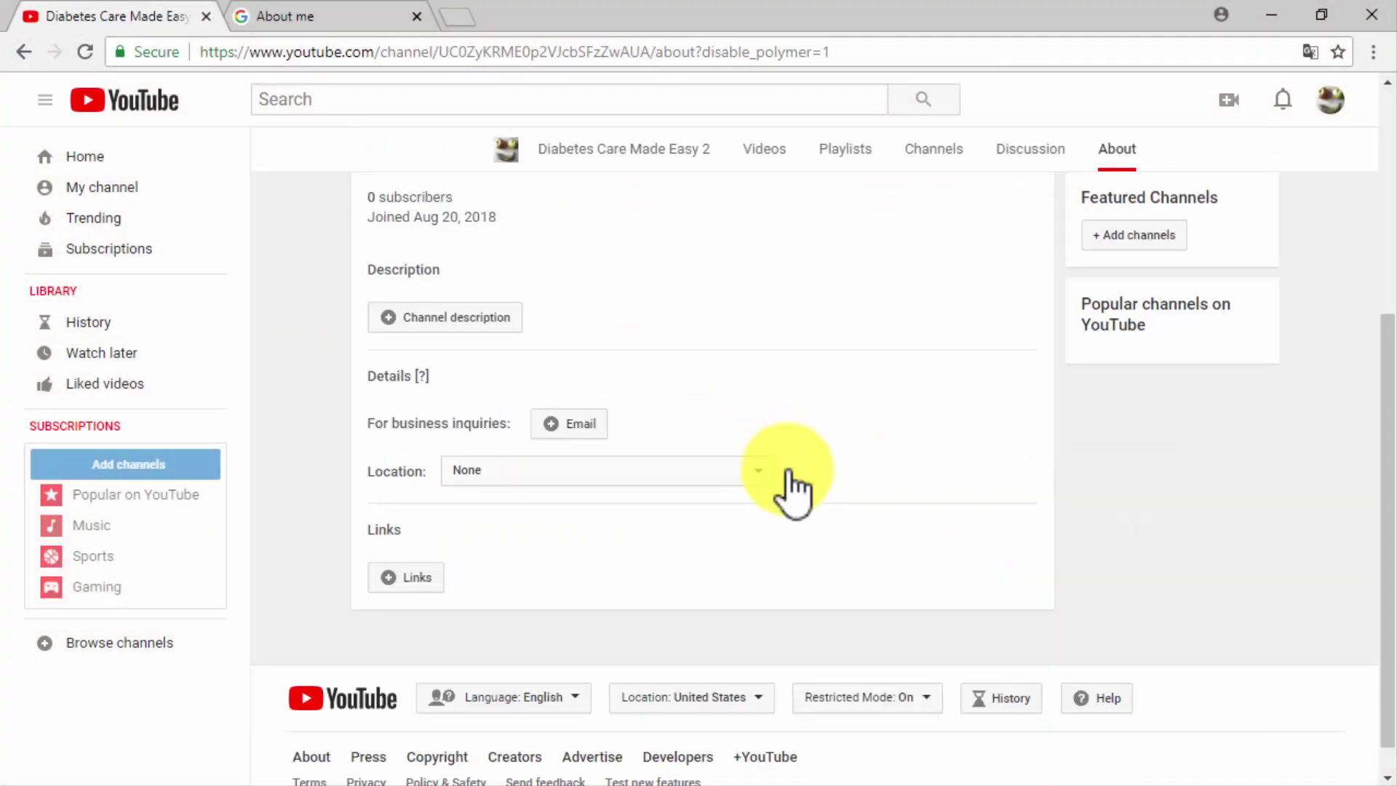
pyautogui.click(510, 320)
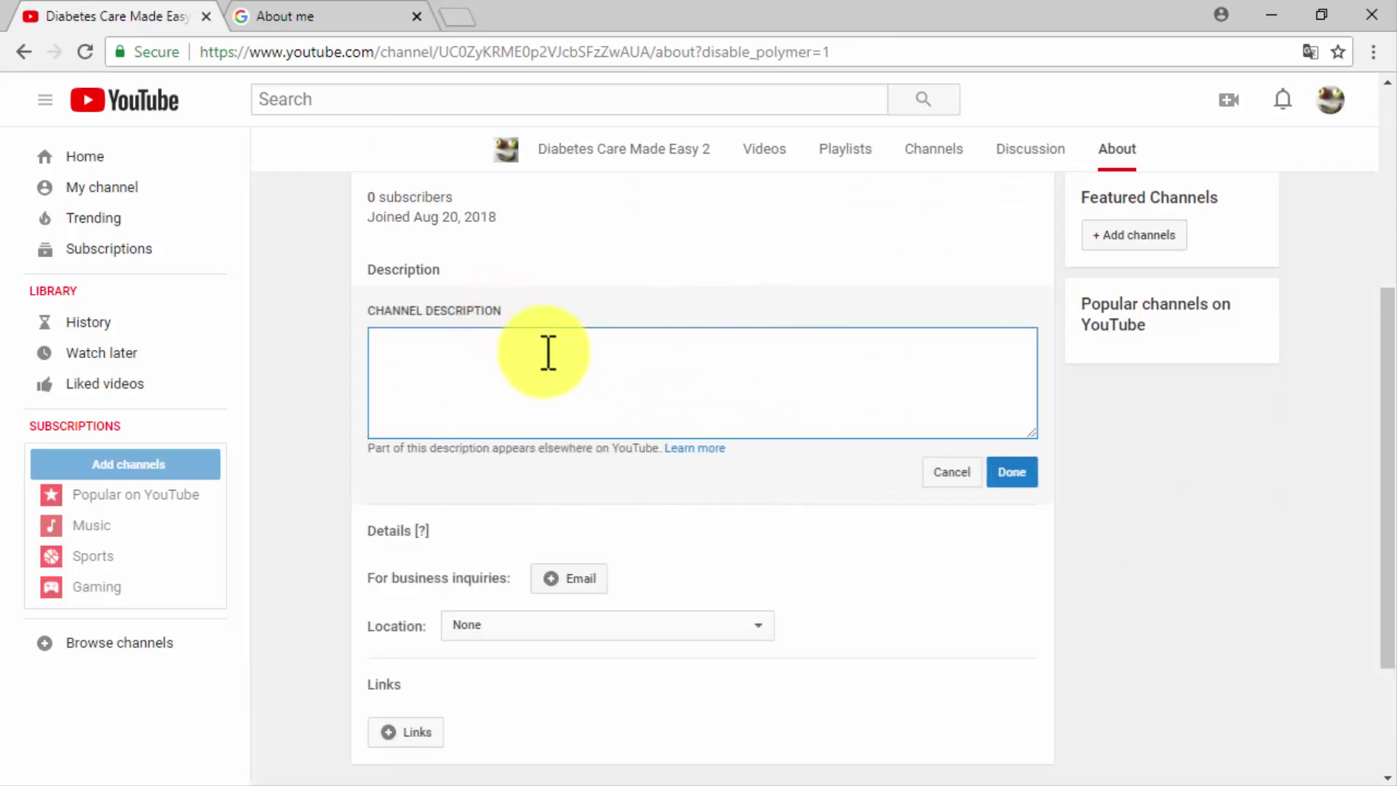
pyautogui.write('Learn how to take care of your health and healthy eating tips at http://diabetescaremadeeasy.com')
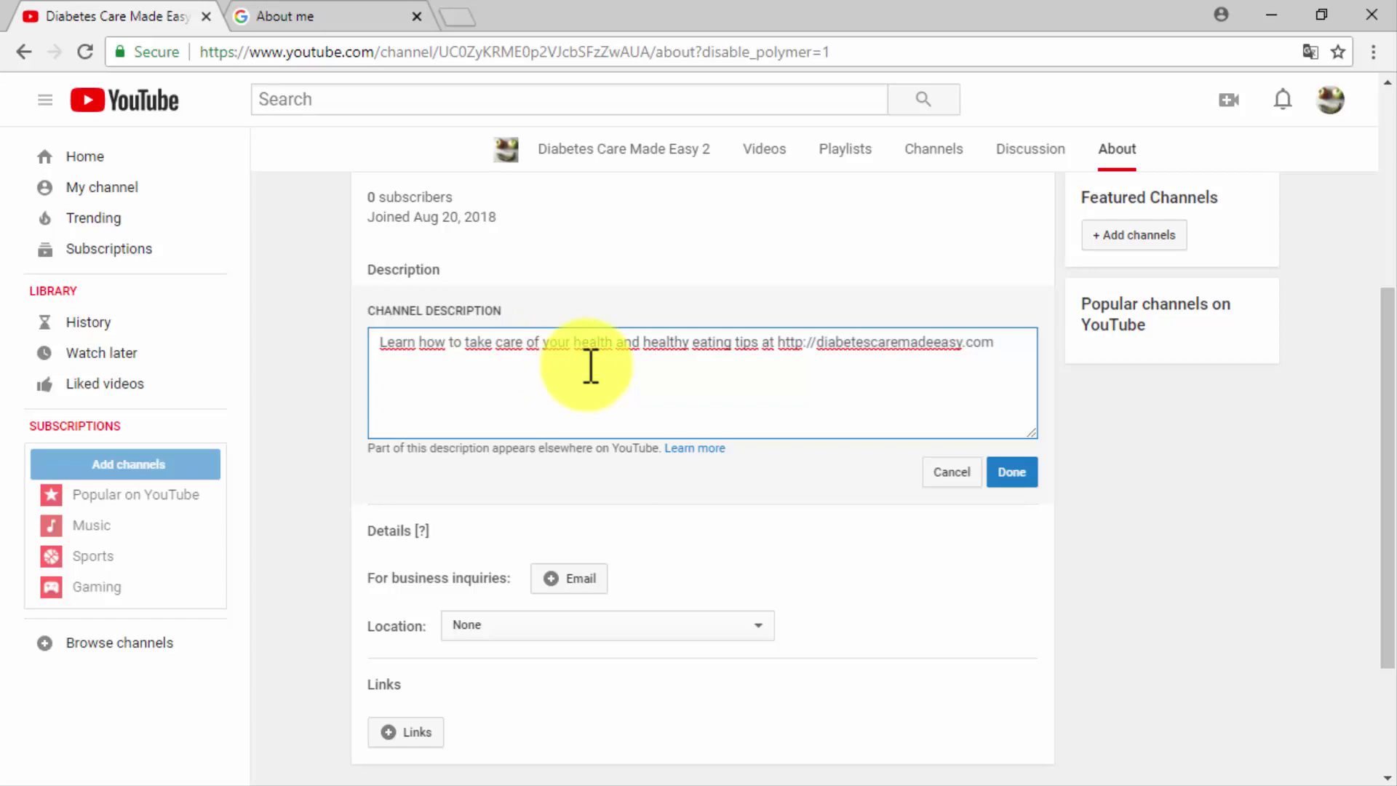
pyautogui.click(1007, 473)
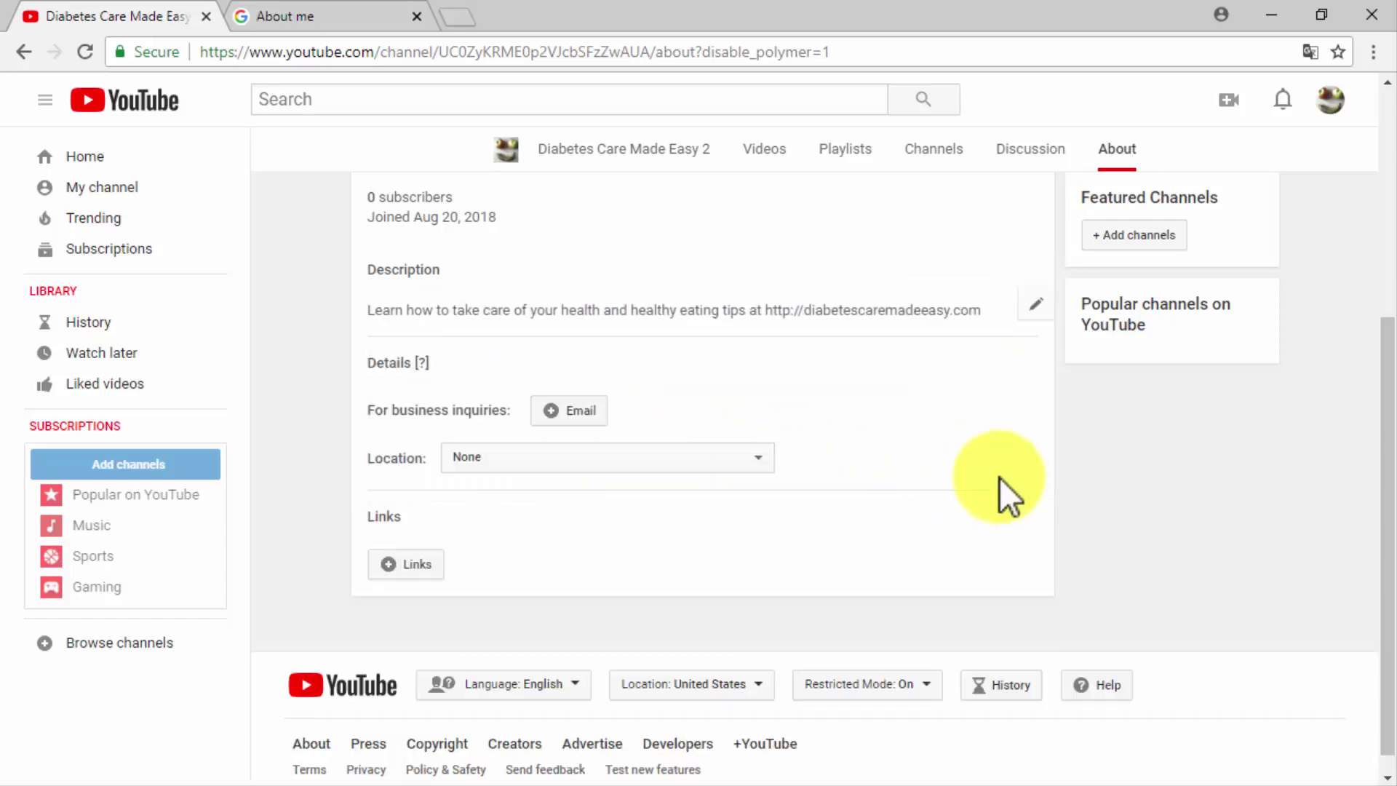
# Add the business-inquiries e-mail and set the channel location to United States.
pyautogui.click(591, 409)
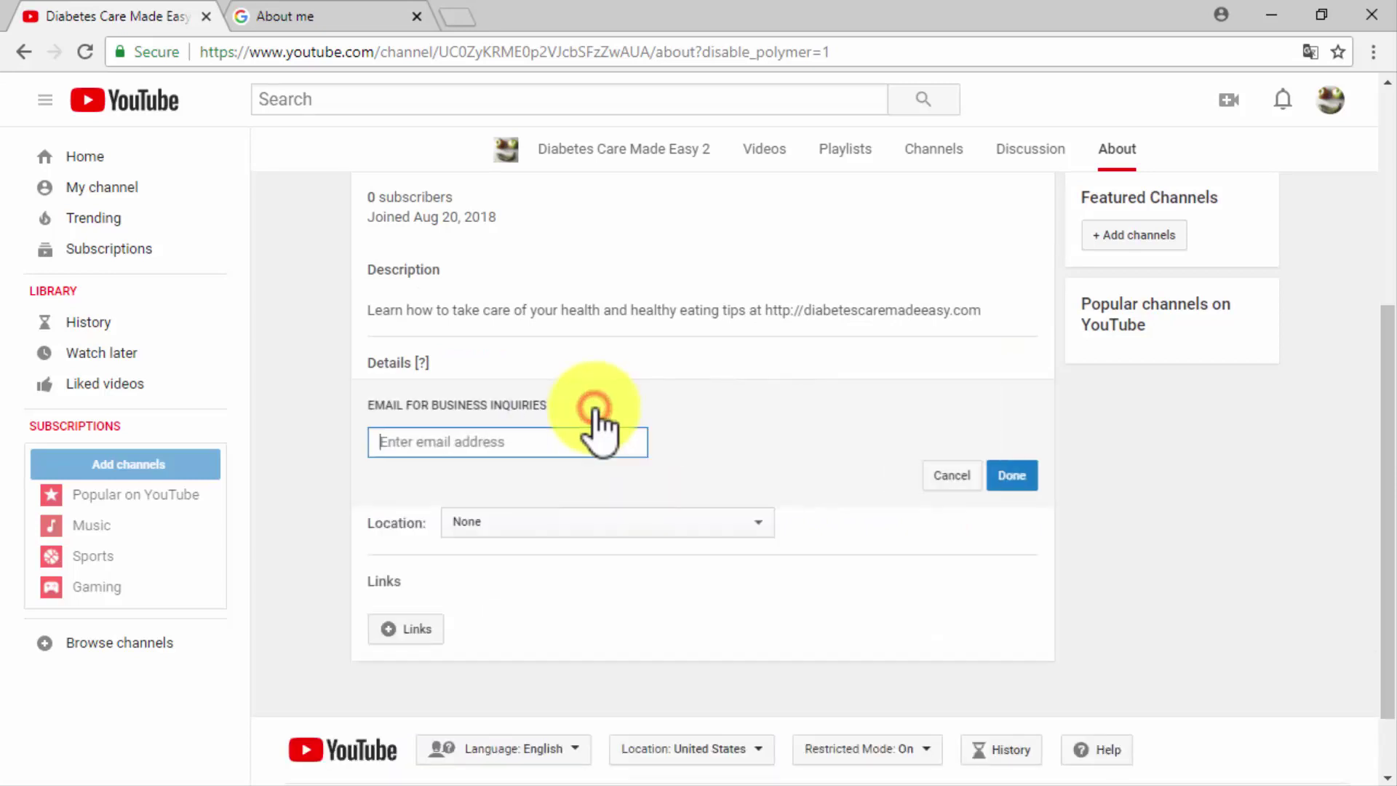
pyautogui.hotkey('ctrl', 'v')
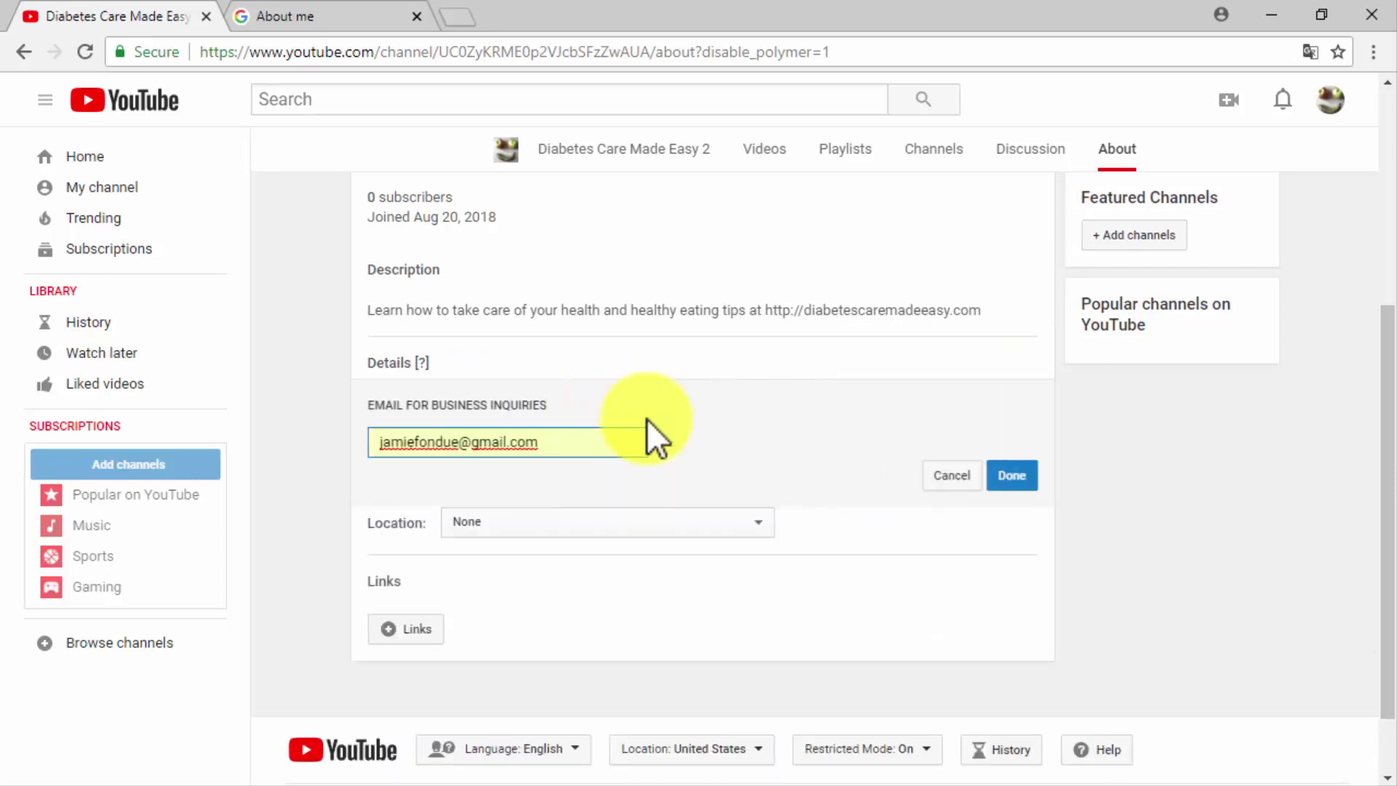
pyautogui.click(1000, 476)
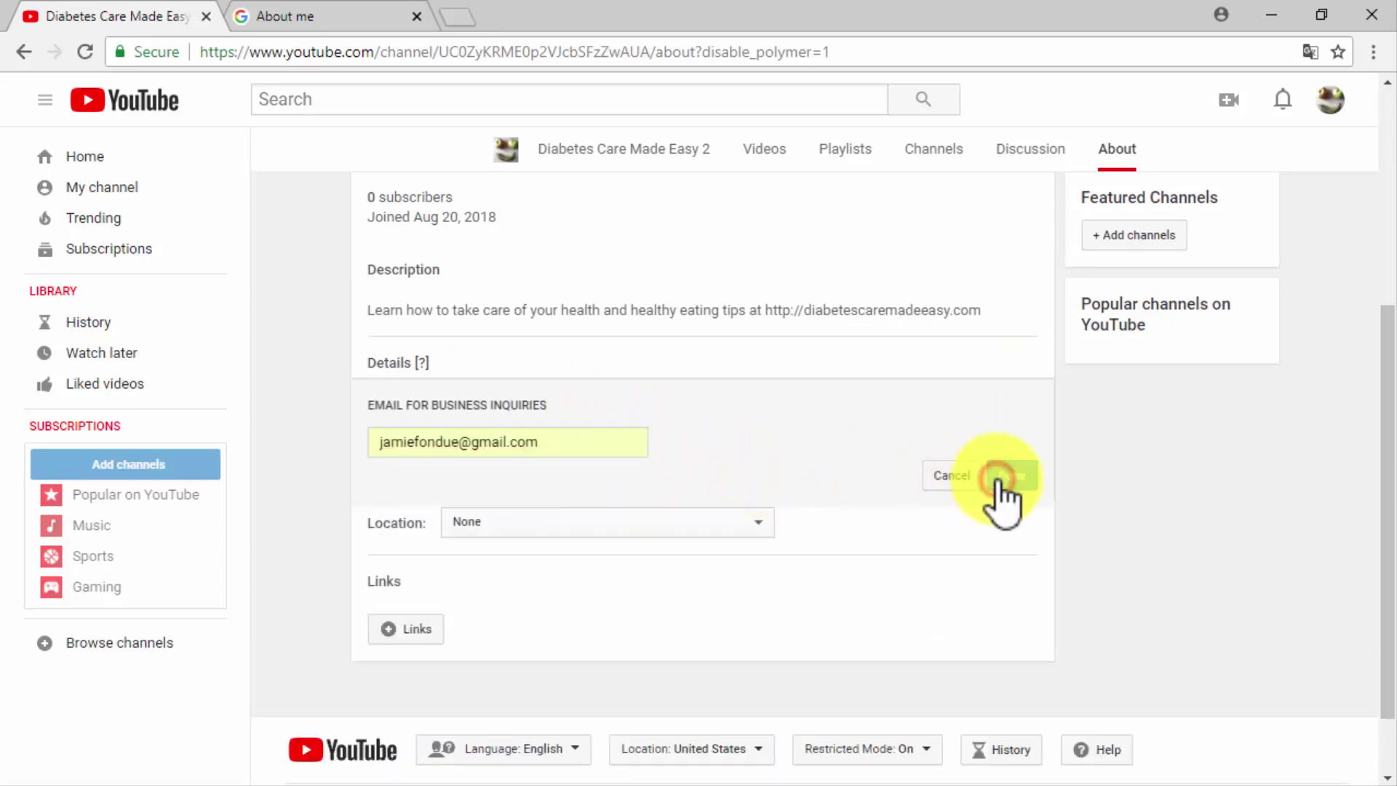
pyautogui.click(766, 457)
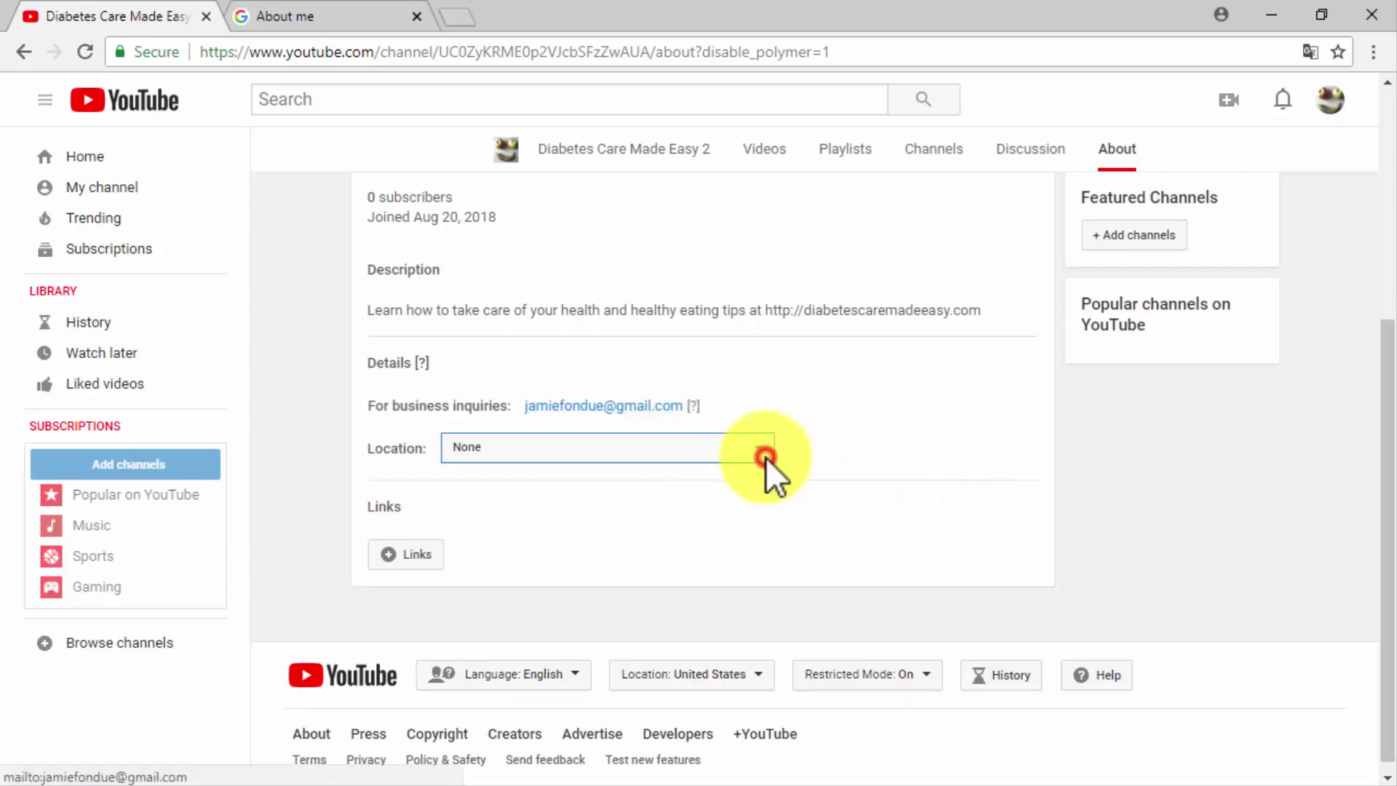
pyautogui.scroll(-7, 679, 360)
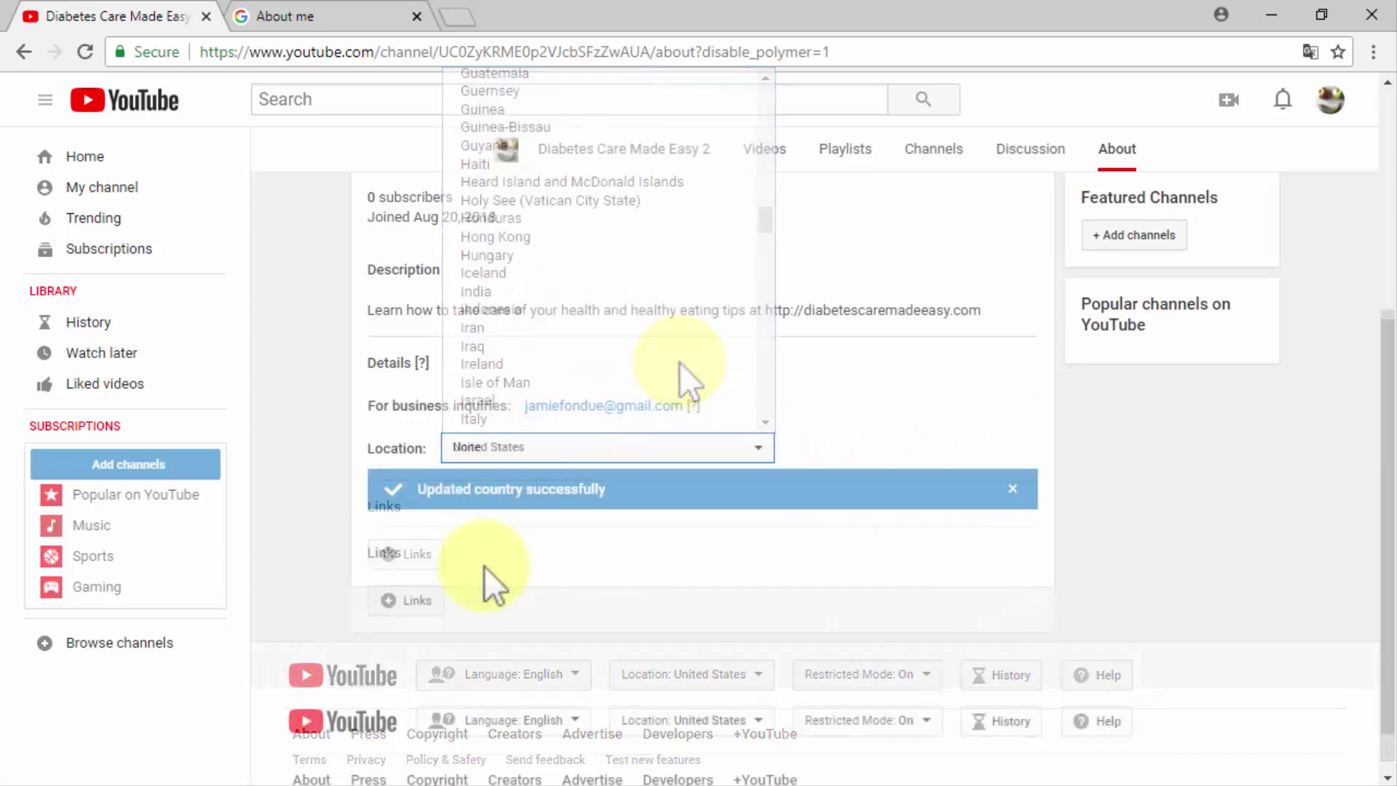
pyautogui.click(407, 601)
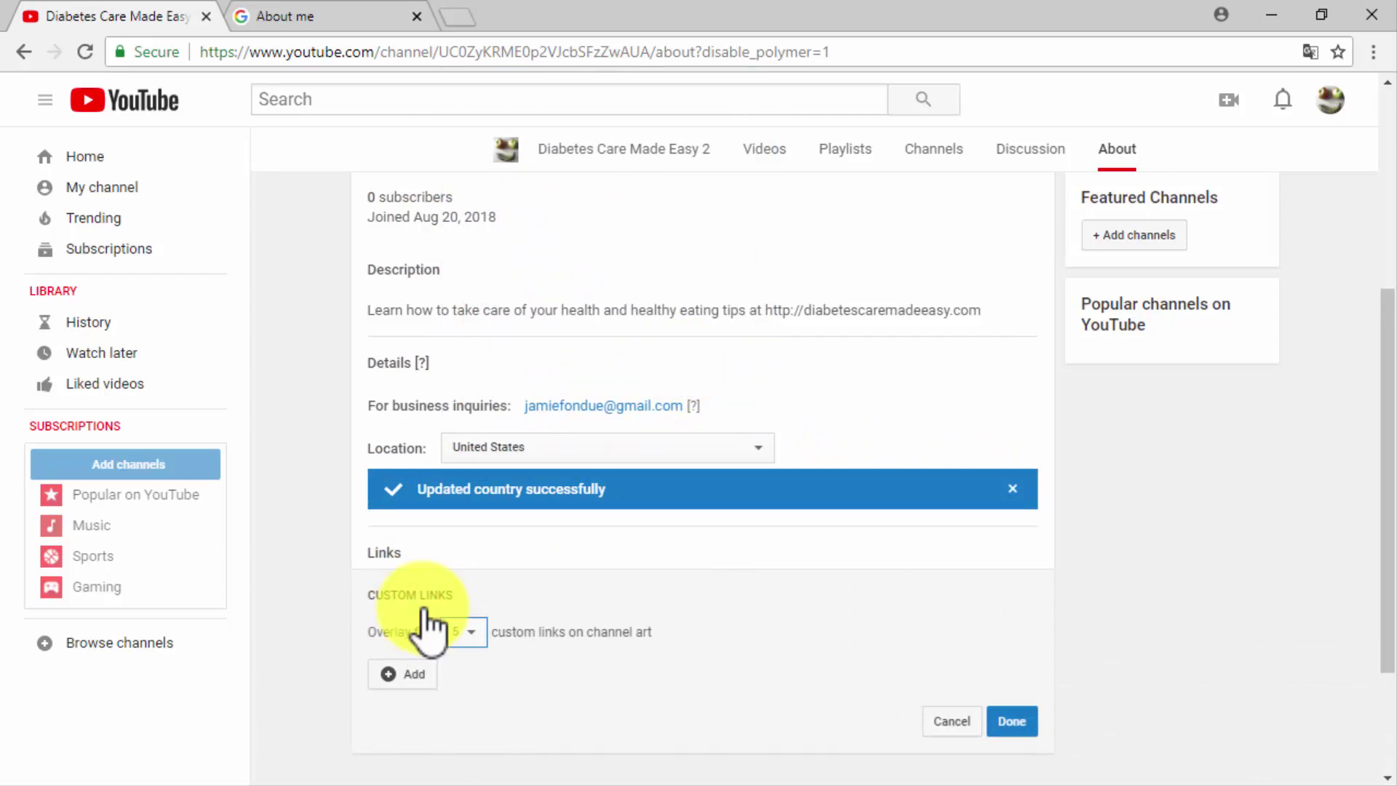
pyautogui.click(400, 675)
pyautogui.click(402, 678)
pyautogui.press('Down')
pyautogui.press('Return')
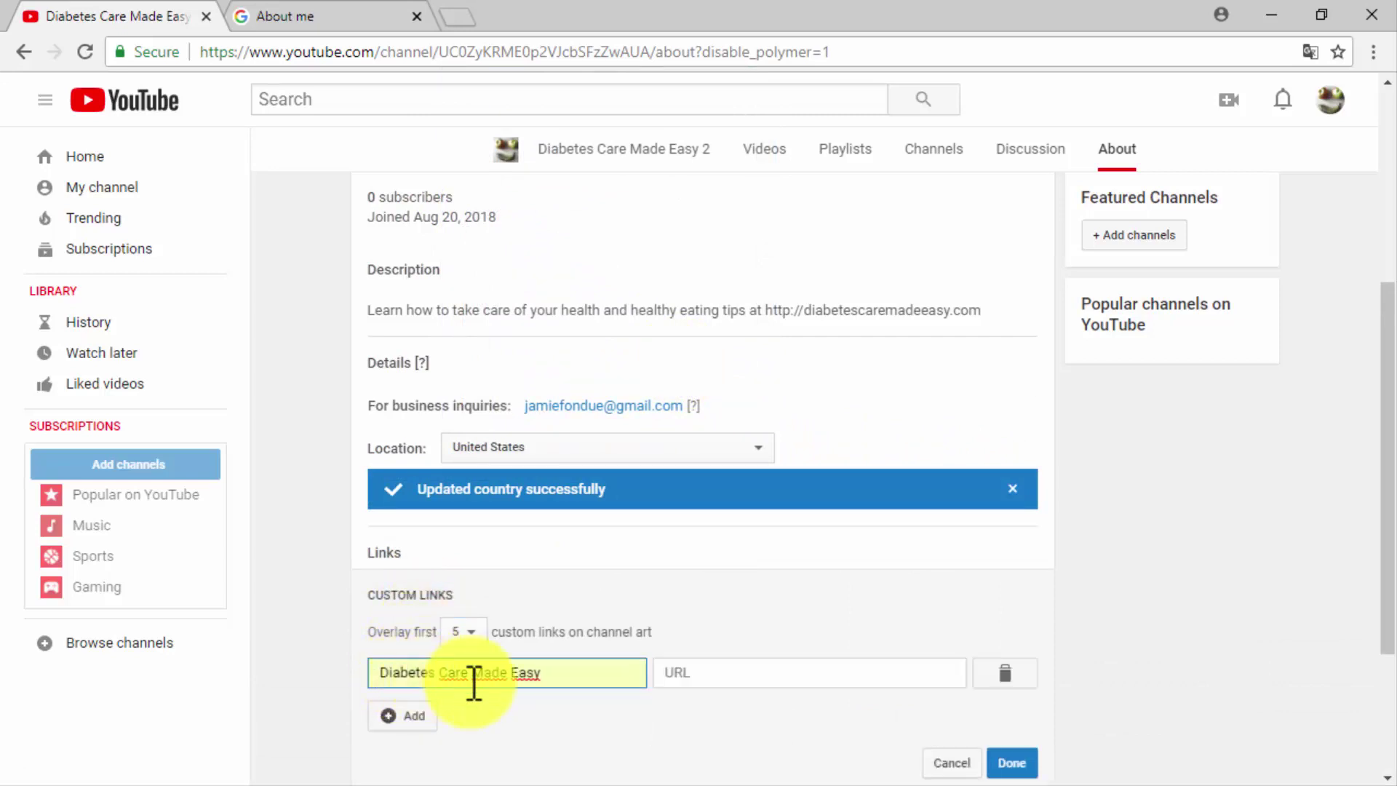
pyautogui.click(704, 677)
pyautogui.press('Down')
pyautogui.press('Return')
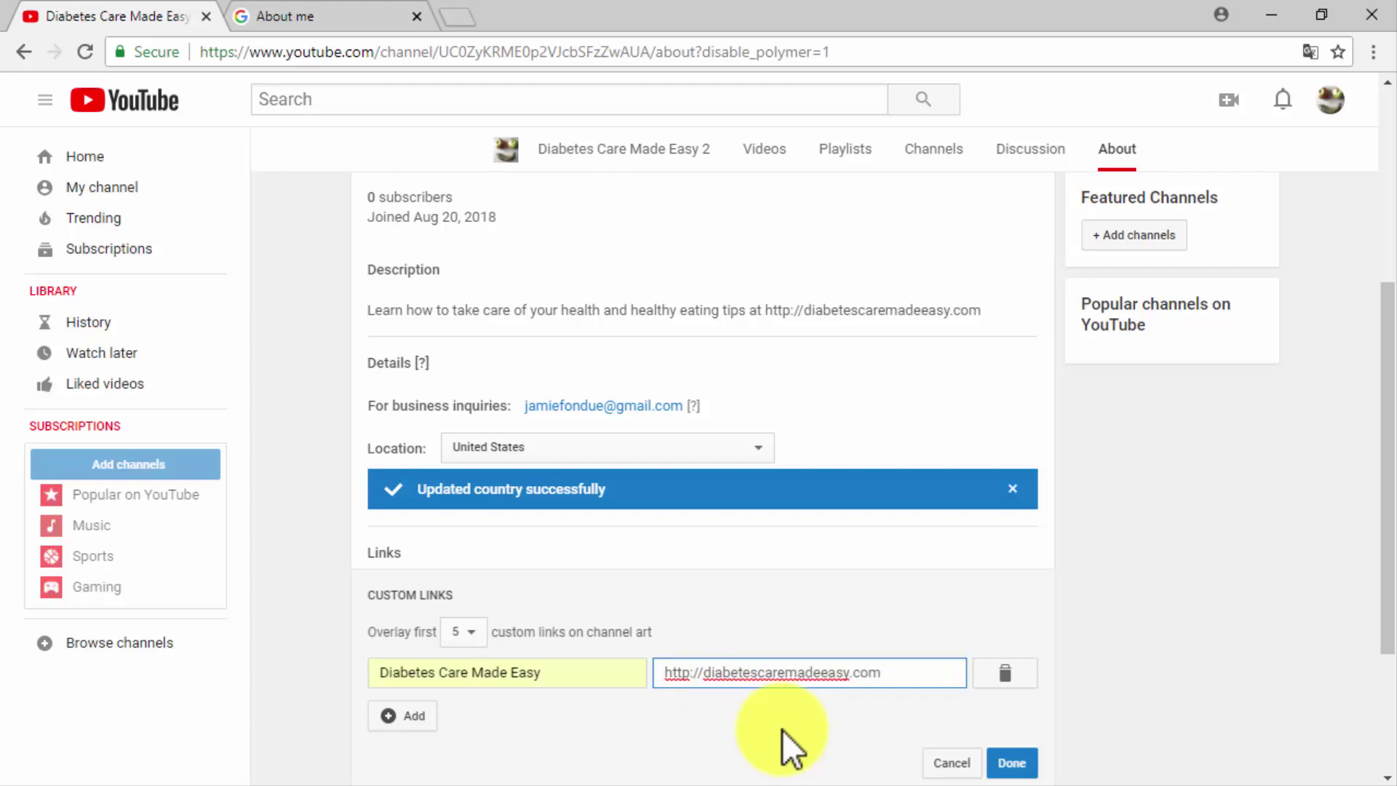
pyautogui.click(1011, 762)
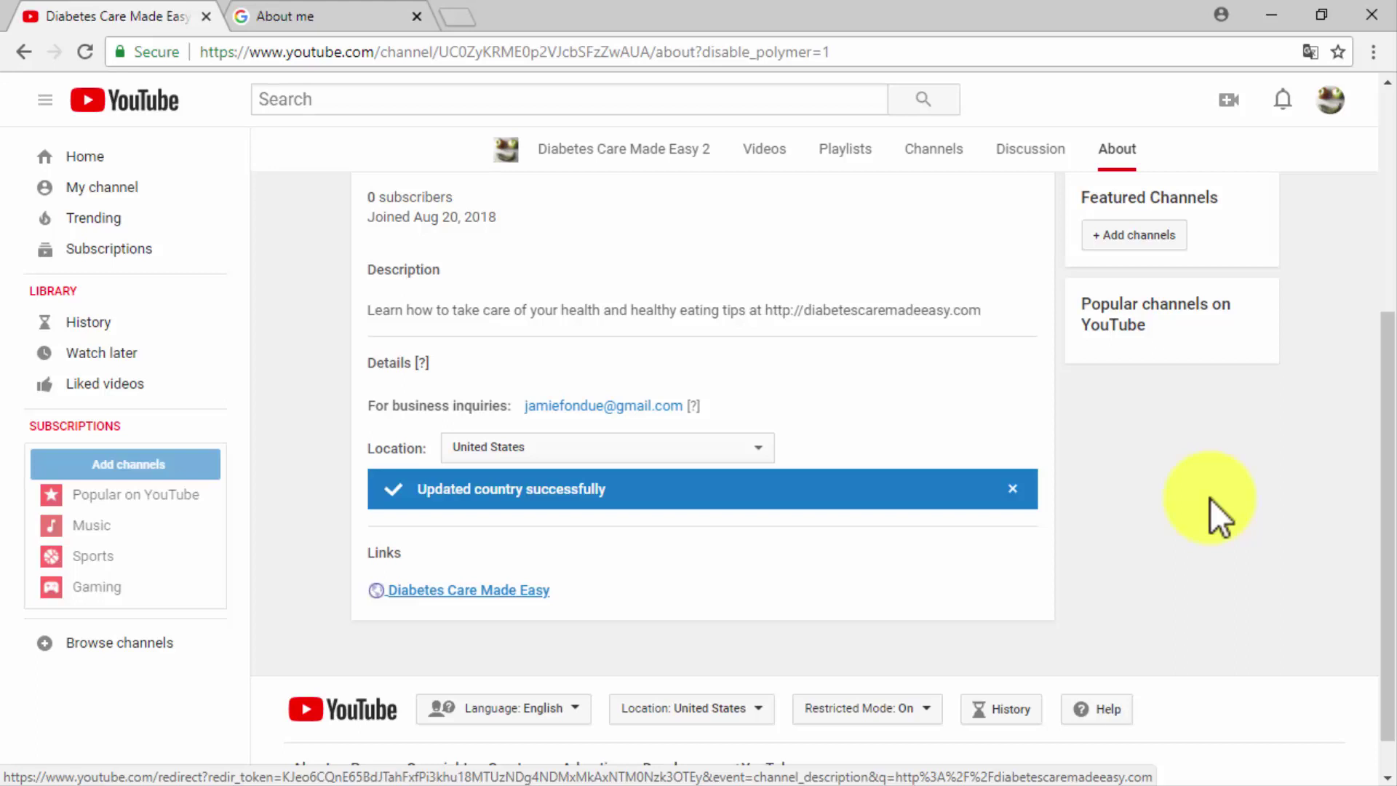
pyautogui.click(1229, 105)
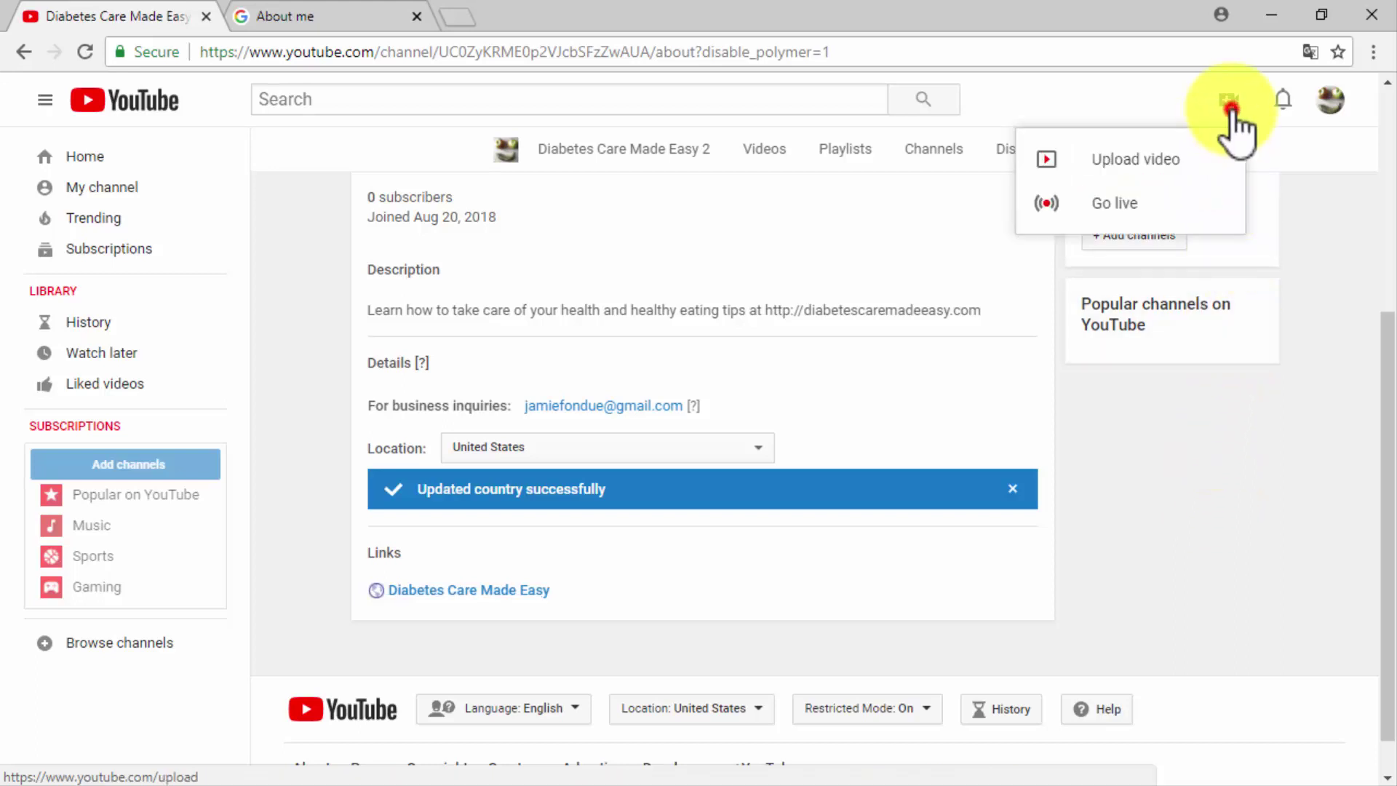
# Upload the 'Diabetes Care Made Easy Channel Trailer' video file from Documents.
pyautogui.click(1187, 155)
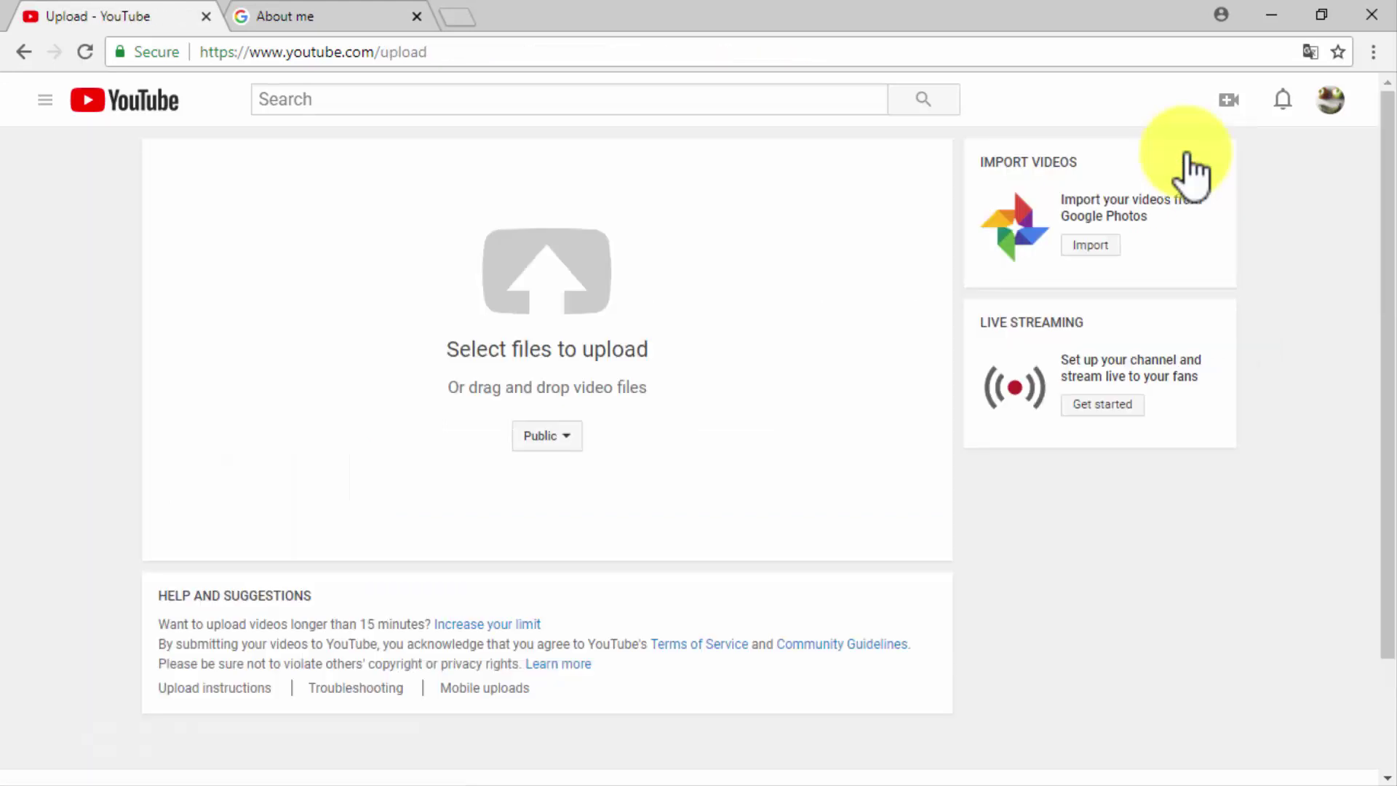
pyautogui.click(571, 285)
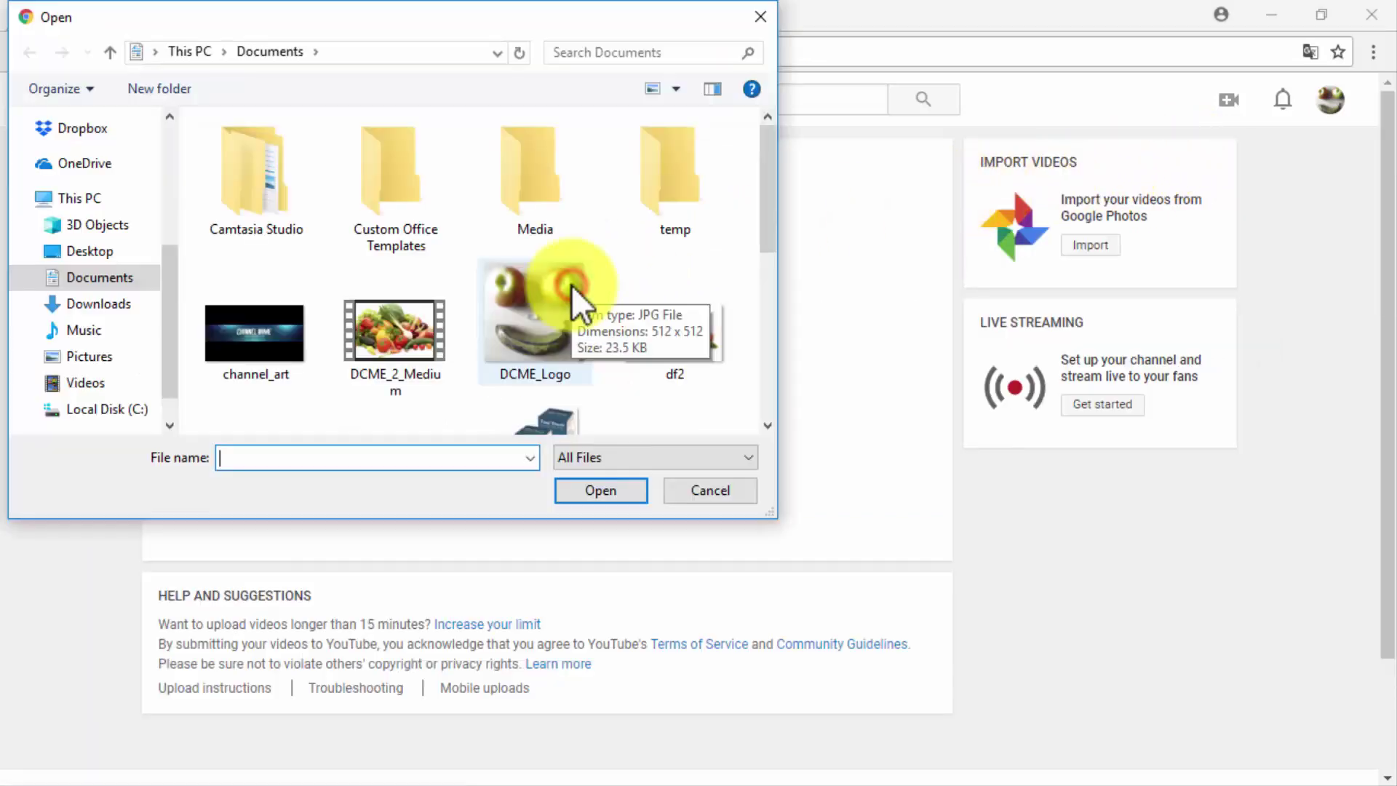
pyautogui.scroll(-3, 571, 285)
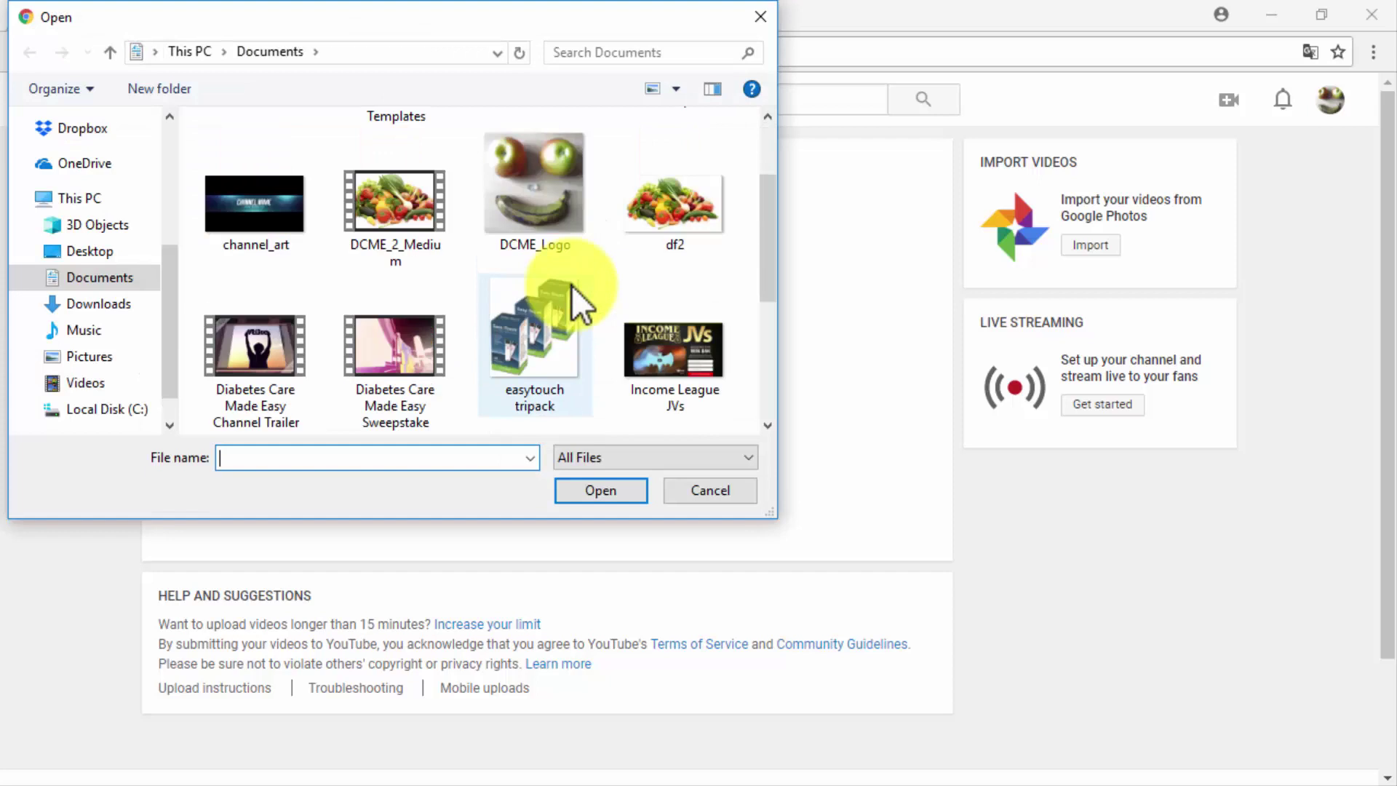
pyautogui.click(298, 361)
pyautogui.doubleClick(299, 361)
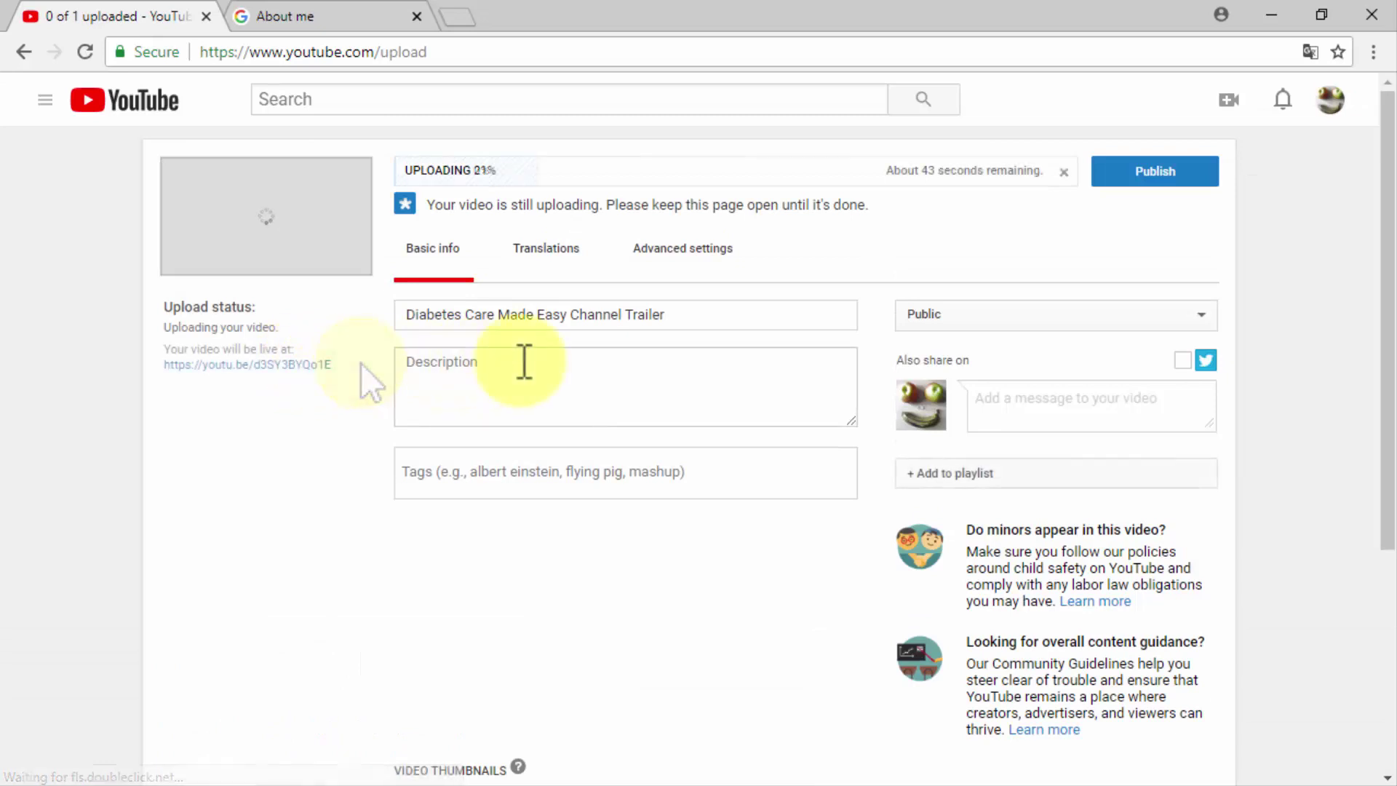
# Give the trailer its description and the tags diabetes care, healthy eating, health channels.
pyautogui.click(621, 368)
pyautogui.write('Diabetes Care Made Easy - Channel Trailer')
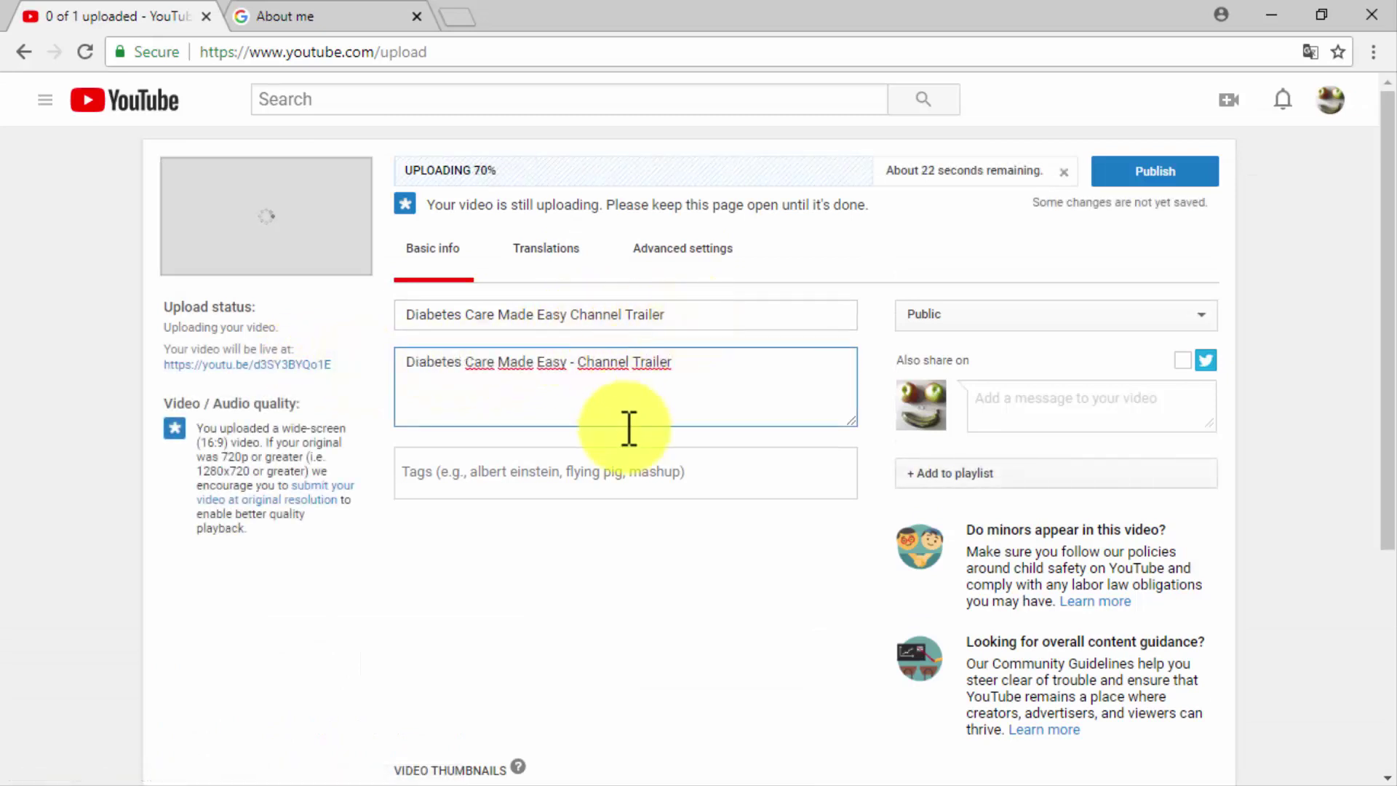
pyautogui.click(633, 462)
pyautogui.write('diabetes care, healthy eating, health channels')
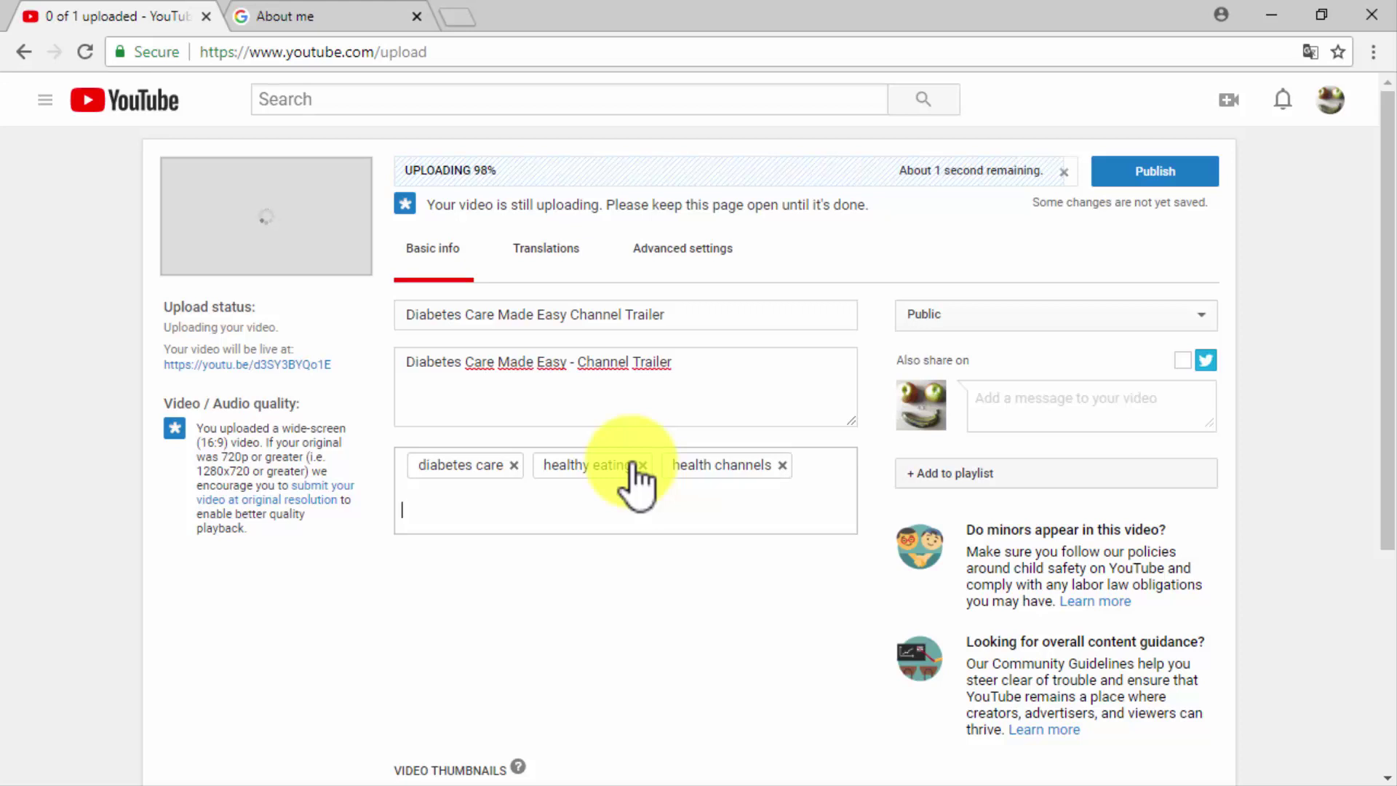
# Select the first thumbnail and publish the trailer.
pyautogui.scroll(-3, 618, 484)
pyautogui.click(456, 600)
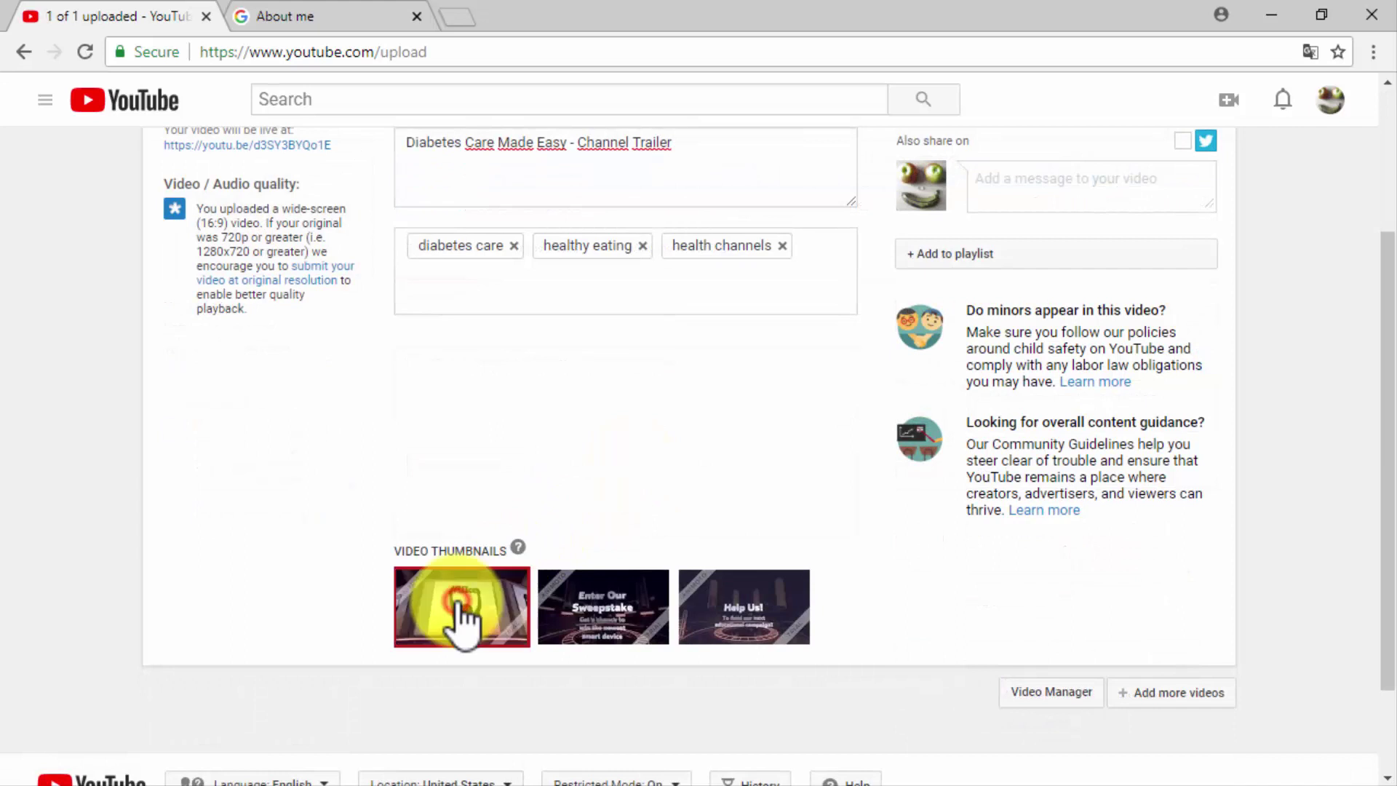
pyautogui.scroll(3, 660, 429)
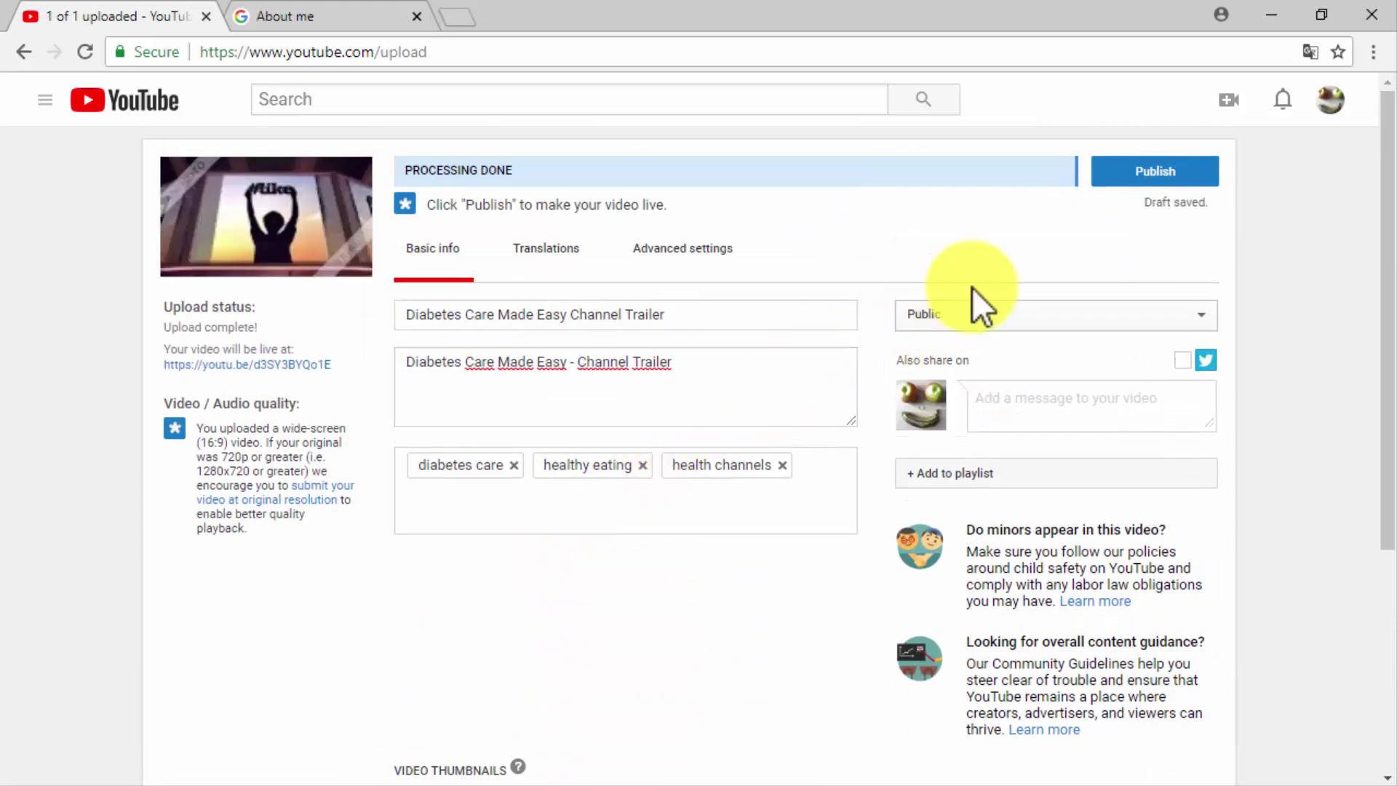
pyautogui.click(1168, 180)
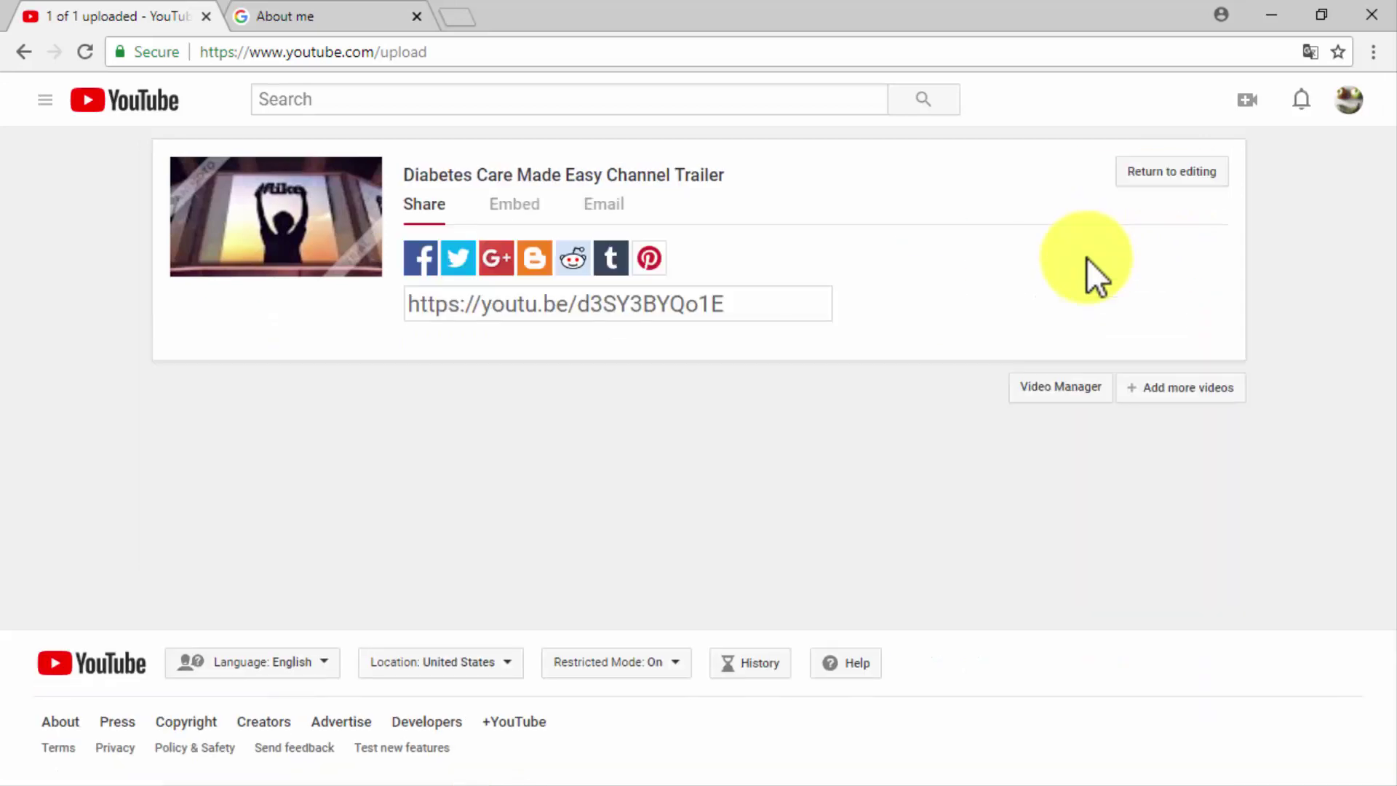
# From My channel's customization, set 'Diabetes Care Made Easy Channel Trailer' as the trailer for new visitors and save.
pyautogui.click(44, 99)
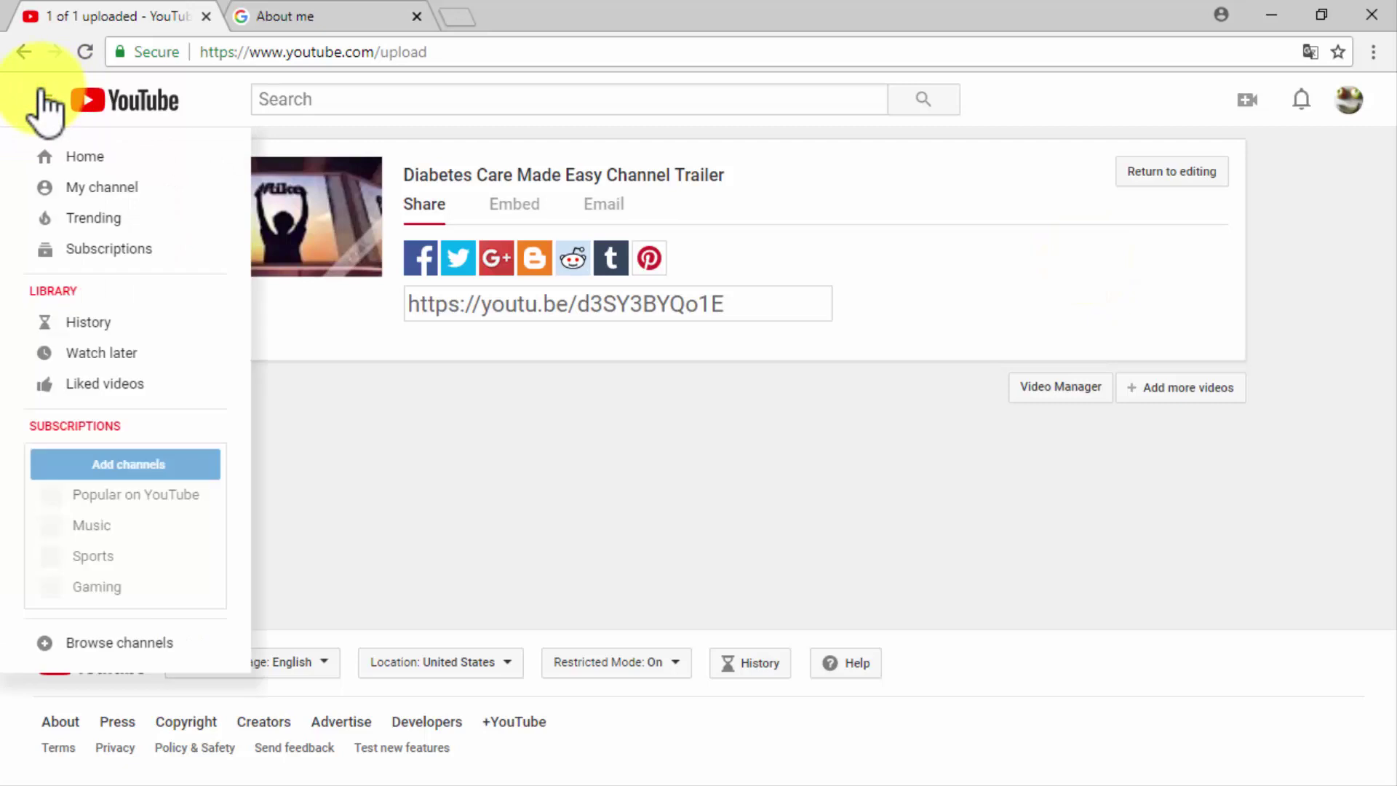
pyautogui.click(89, 190)
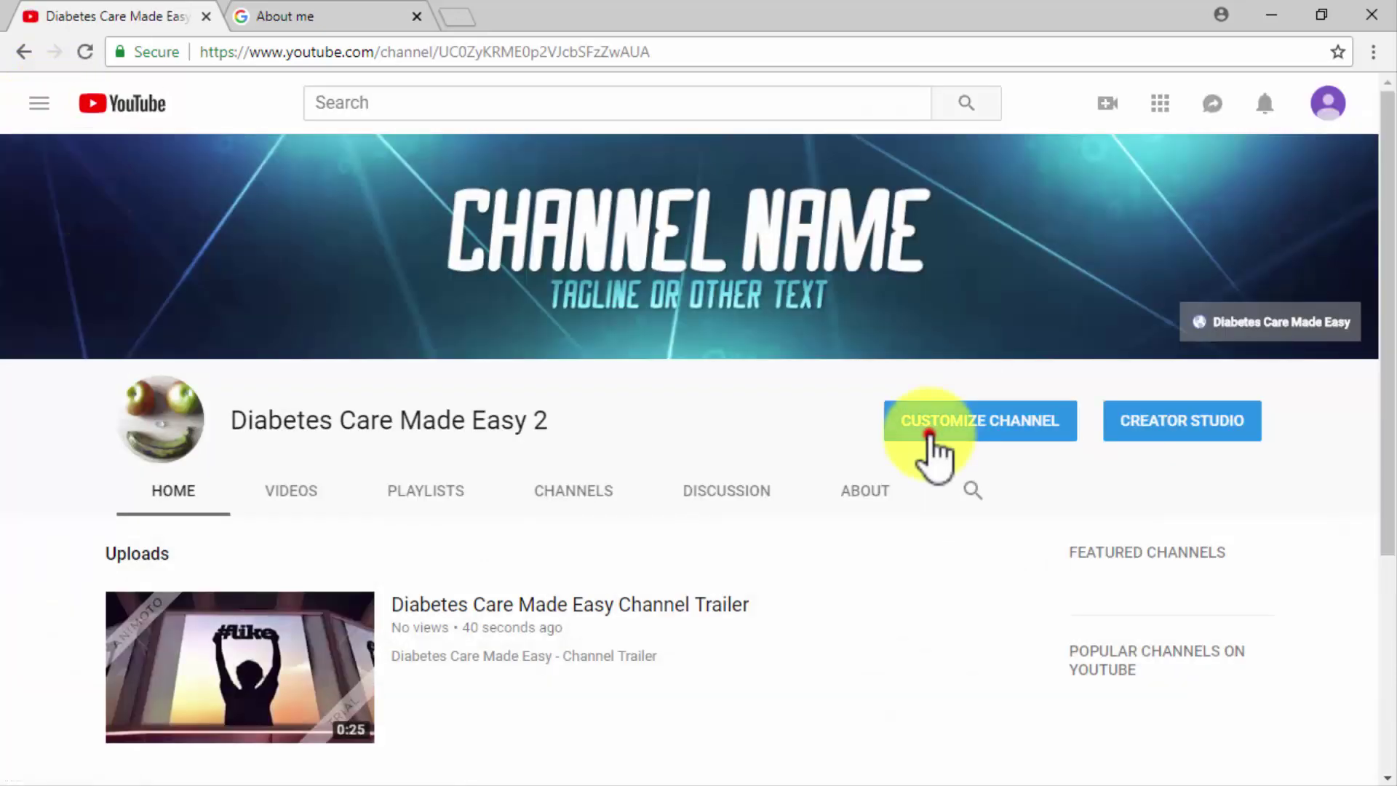
pyautogui.click(929, 436)
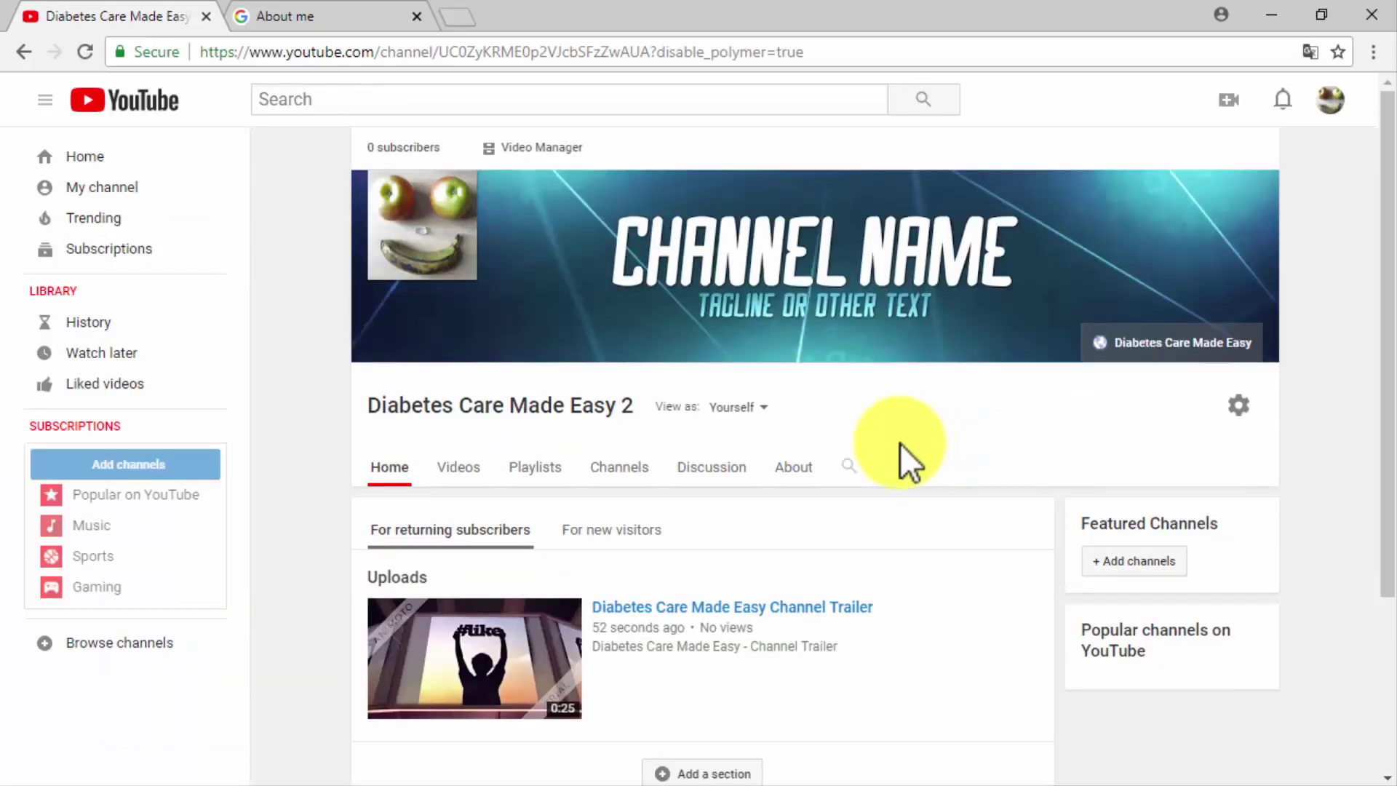
pyautogui.click(607, 529)
pyautogui.scroll(-3, 604, 527)
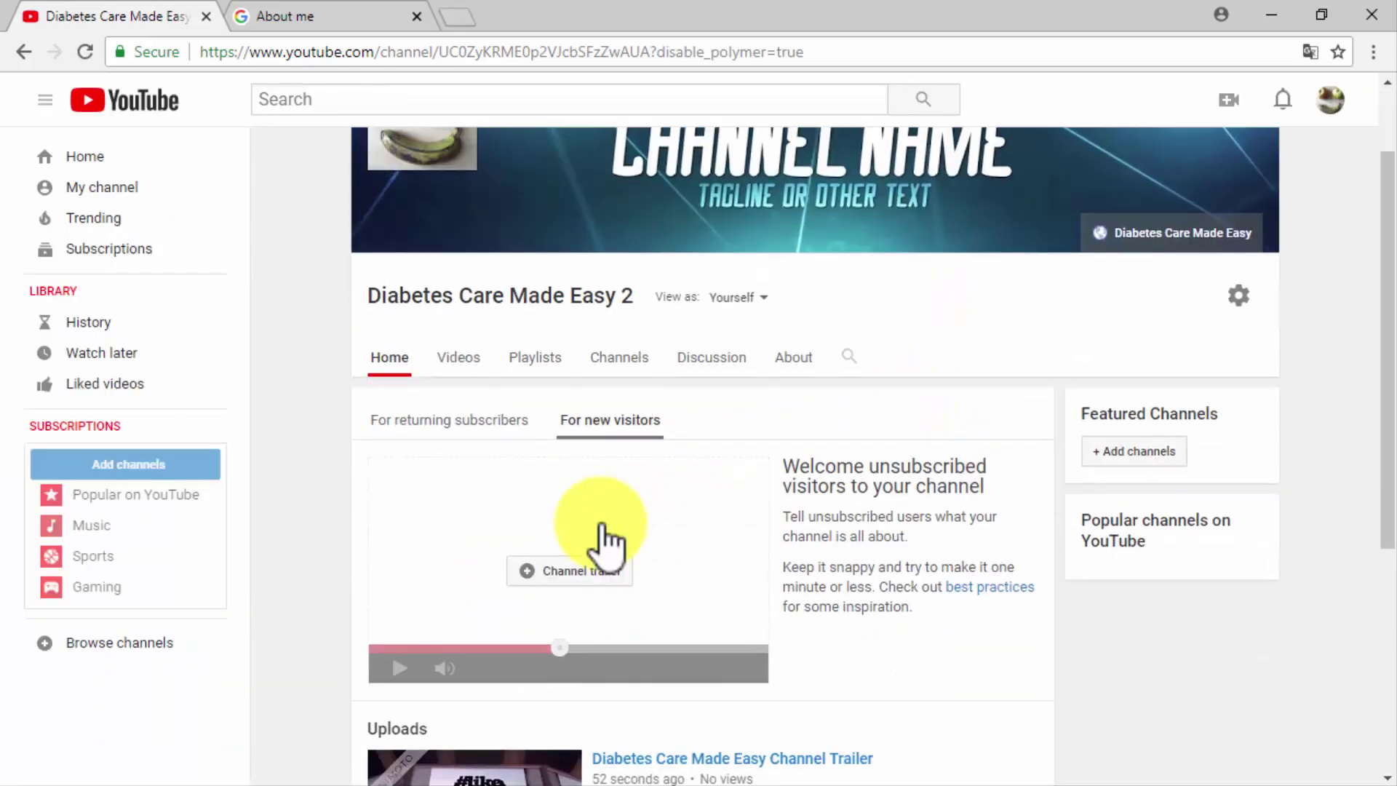
pyautogui.click(604, 466)
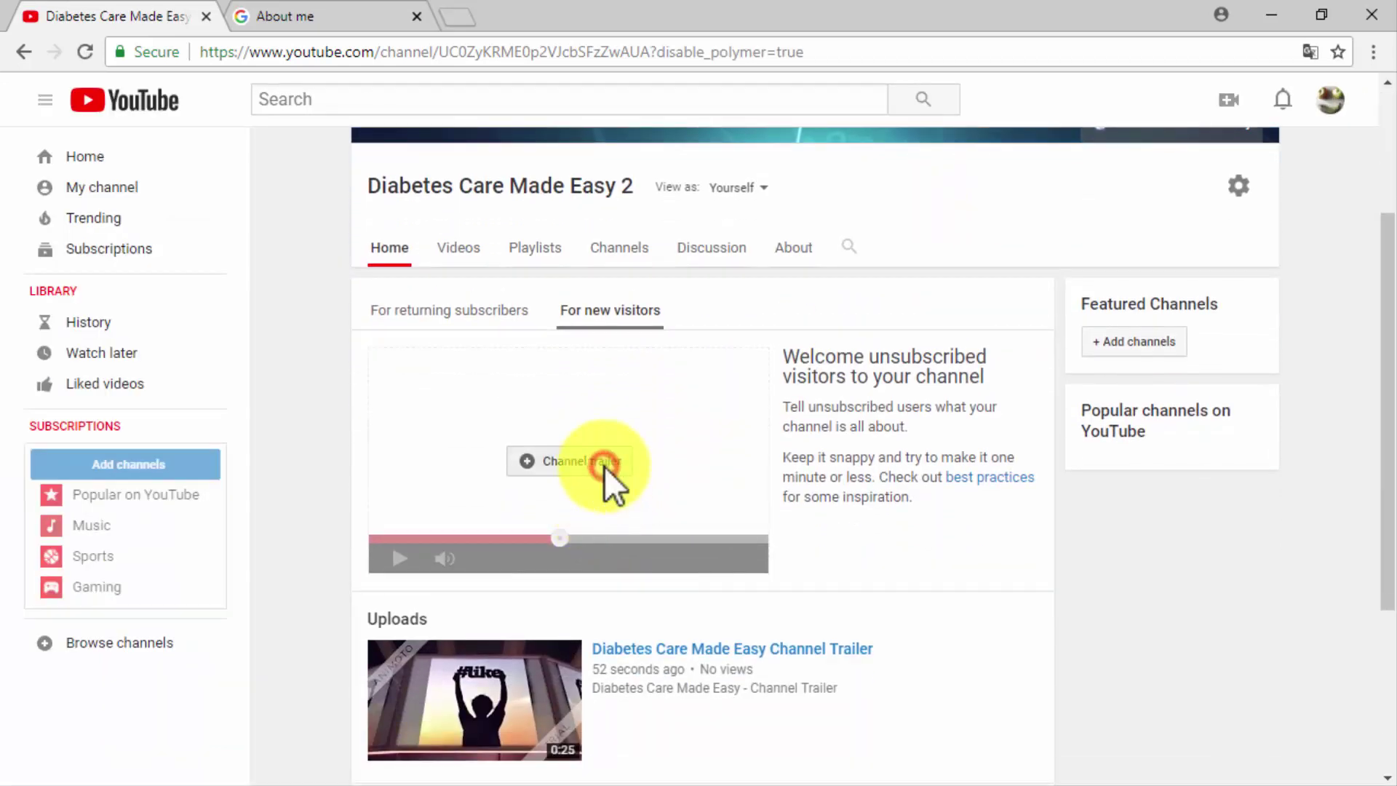
pyautogui.click(539, 403)
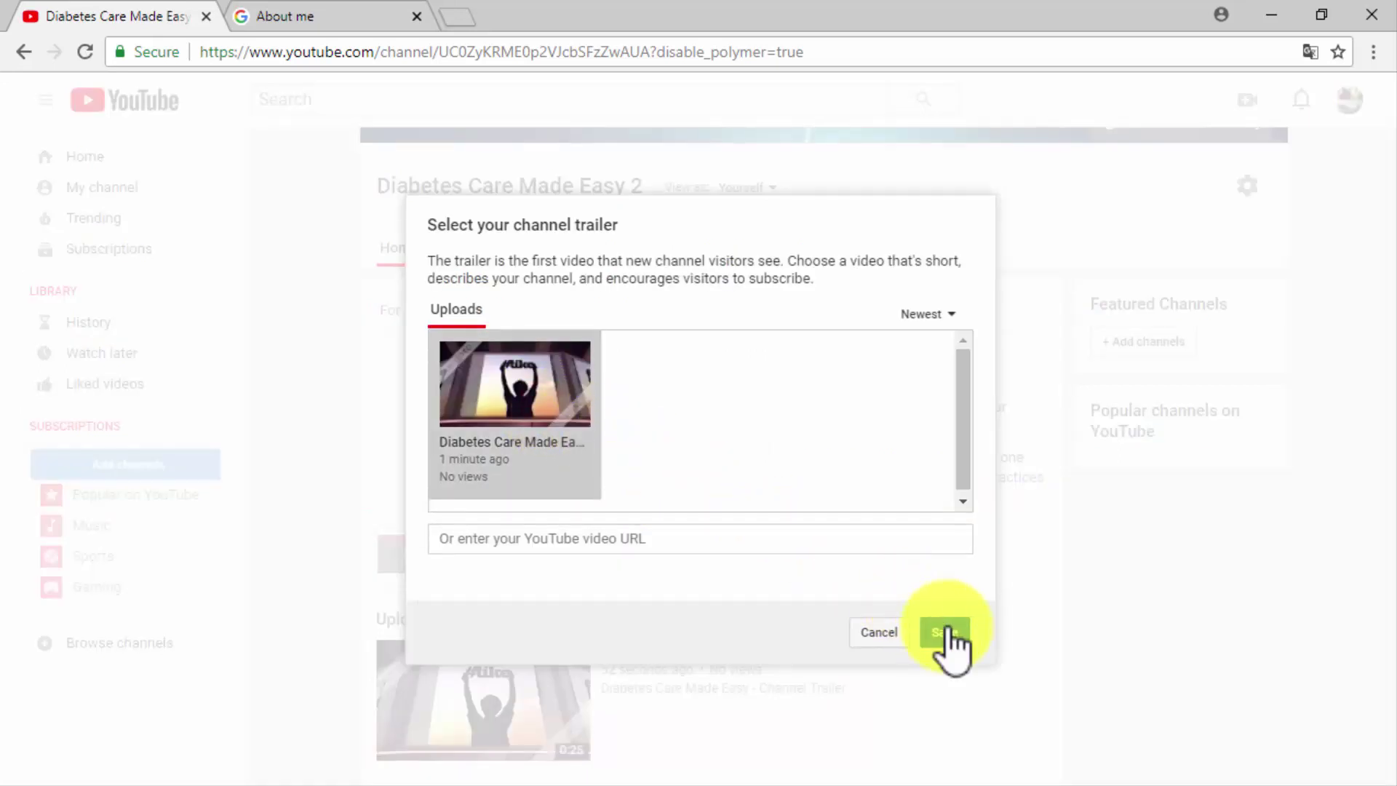
pyautogui.click(945, 632)
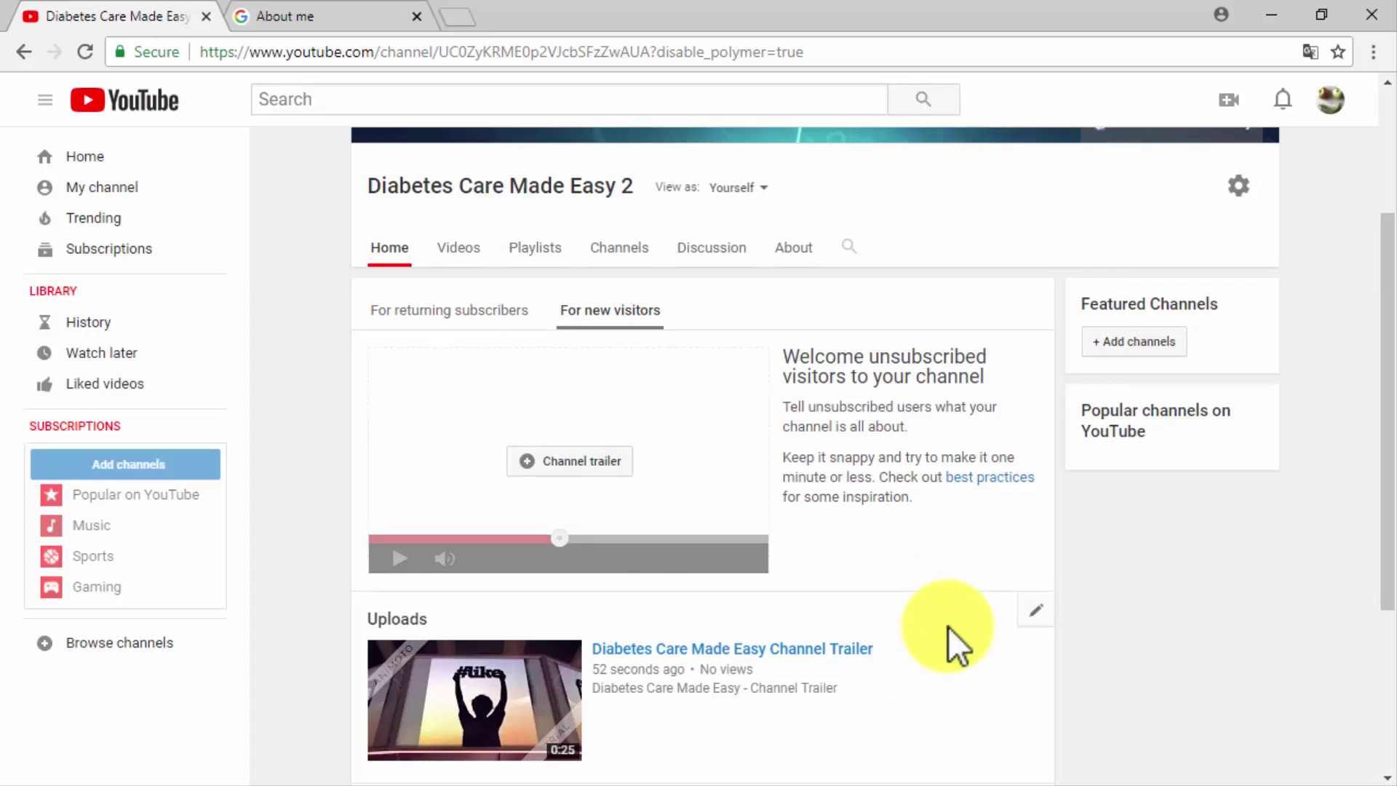
pyautogui.scroll(3, 948, 627)
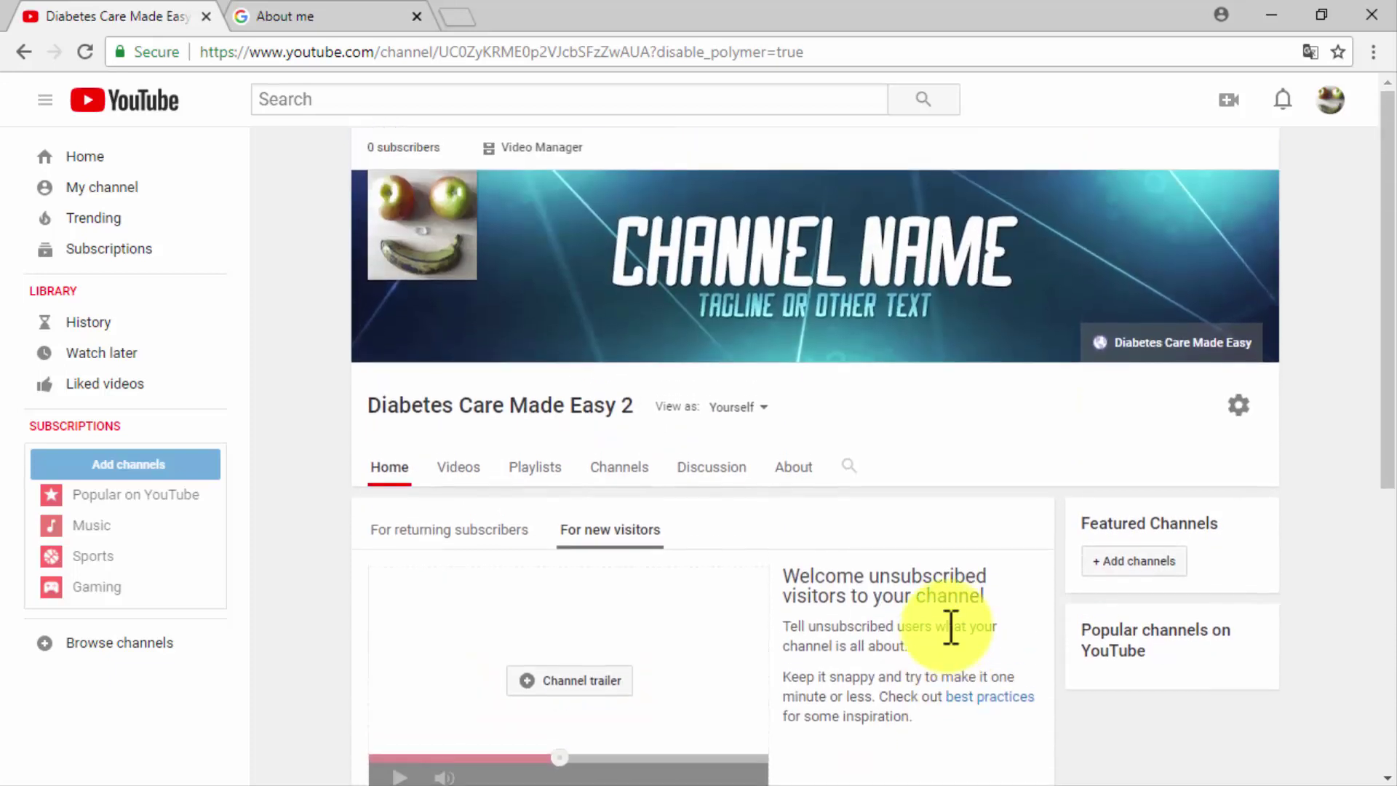